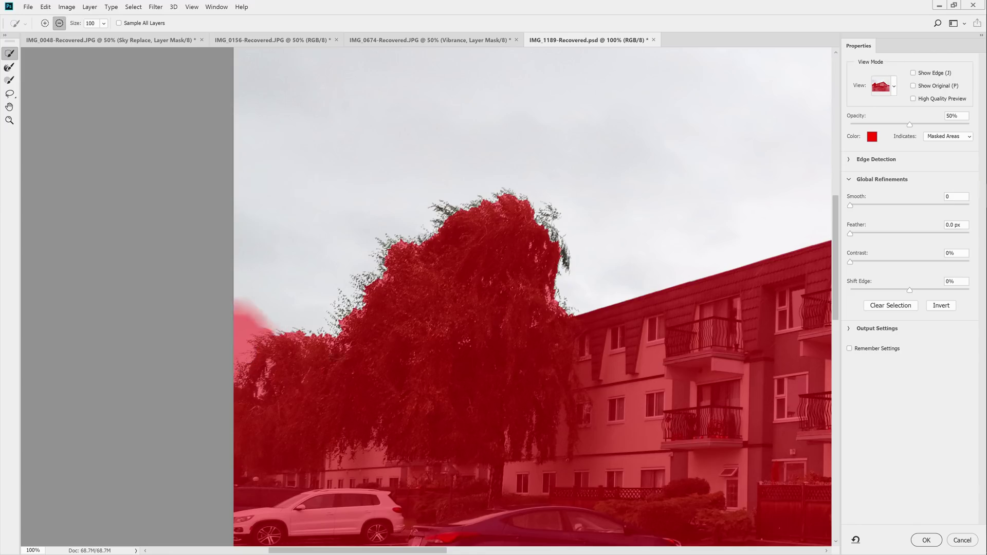
- Expand Edge Detection and paint along the tree top with a smaller subtract-mode Refine Edge brush
click(875, 159)
click(956, 177)
key(bracketleft)
key(bracketleft)
key(bracketleft)
key(bracketleft)
key(bracketleft)
key(bracketleft)
key(bracketleft)
key(bracketleft)
drag(437, 206, 372, 291)
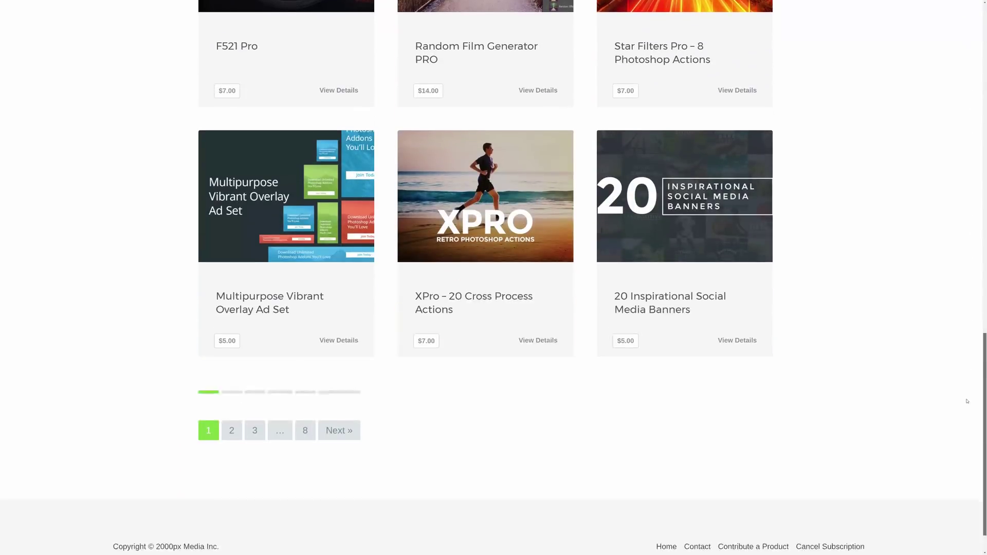
- Page forward through two product pages, then start typing a coupon code in the Discount field
drag(985, 492, 984, 144)
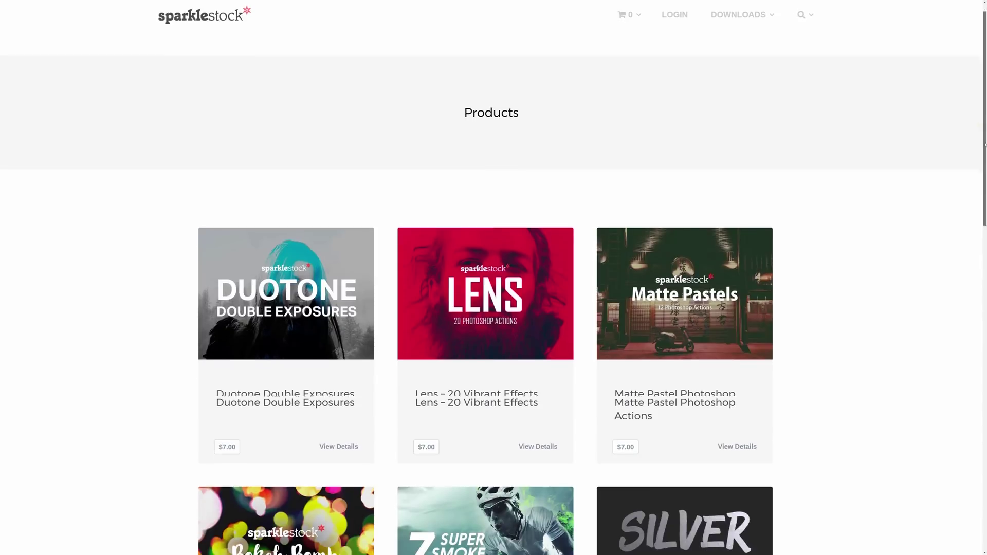
scroll(984, 144, down, 15)
click(424, 392)
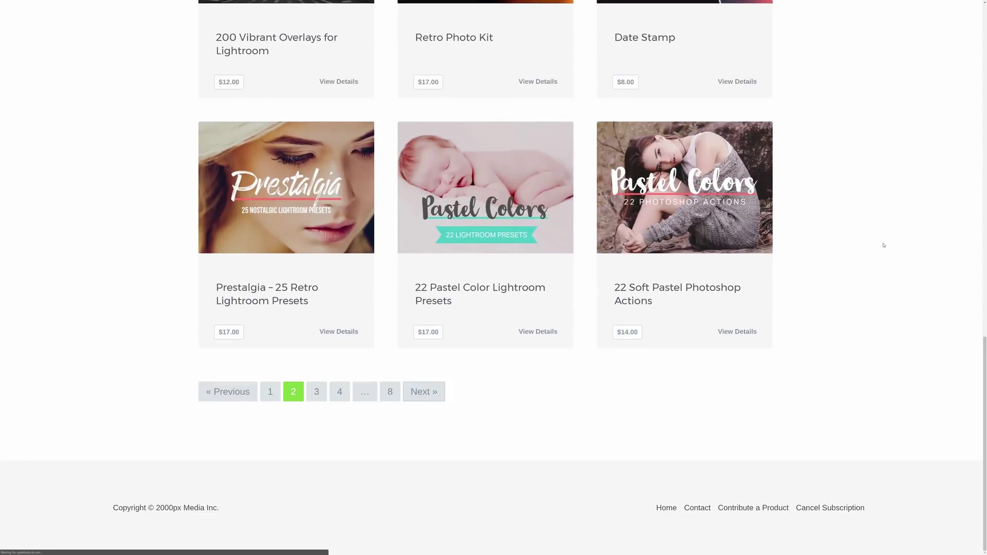
scroll(980, 425, down, 15)
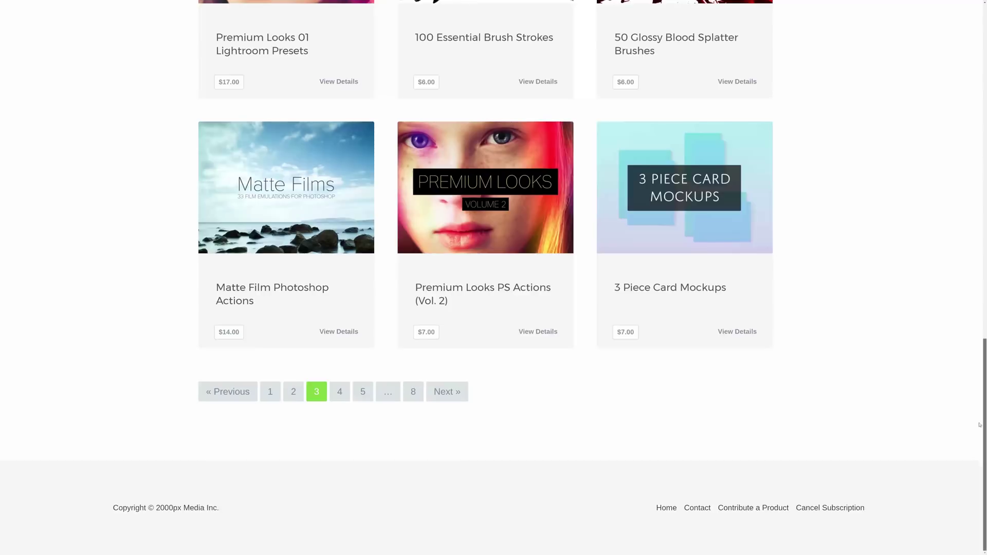
click(462, 392)
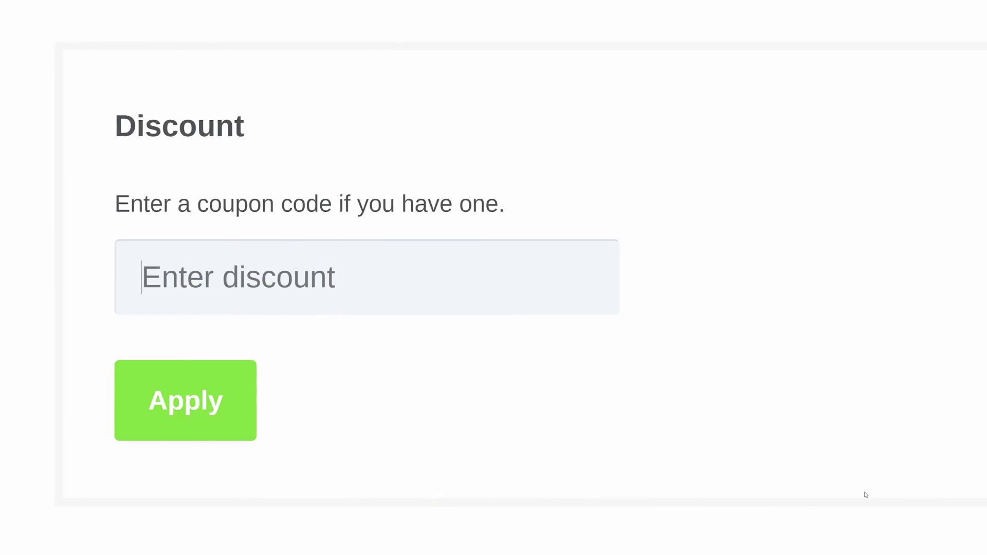
text(d)
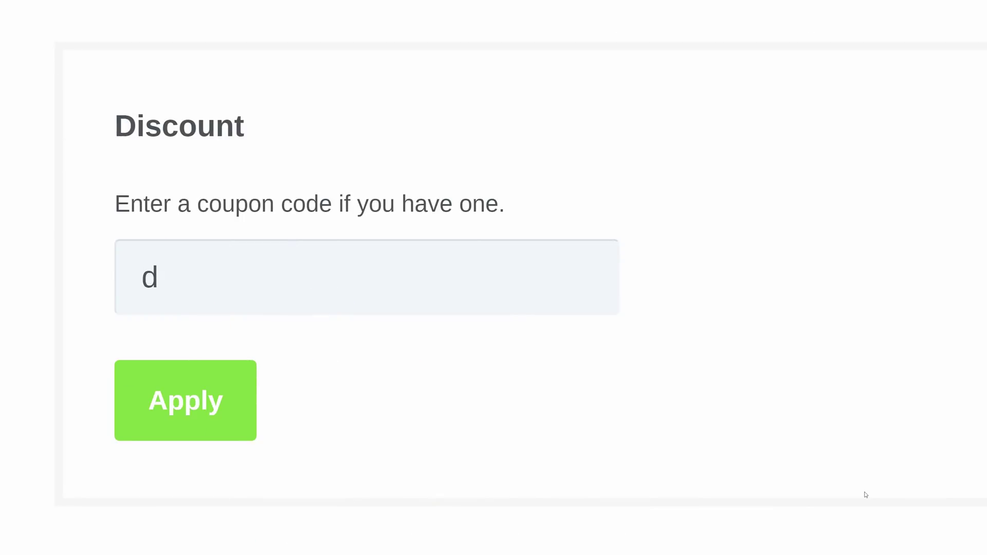
text(enny)
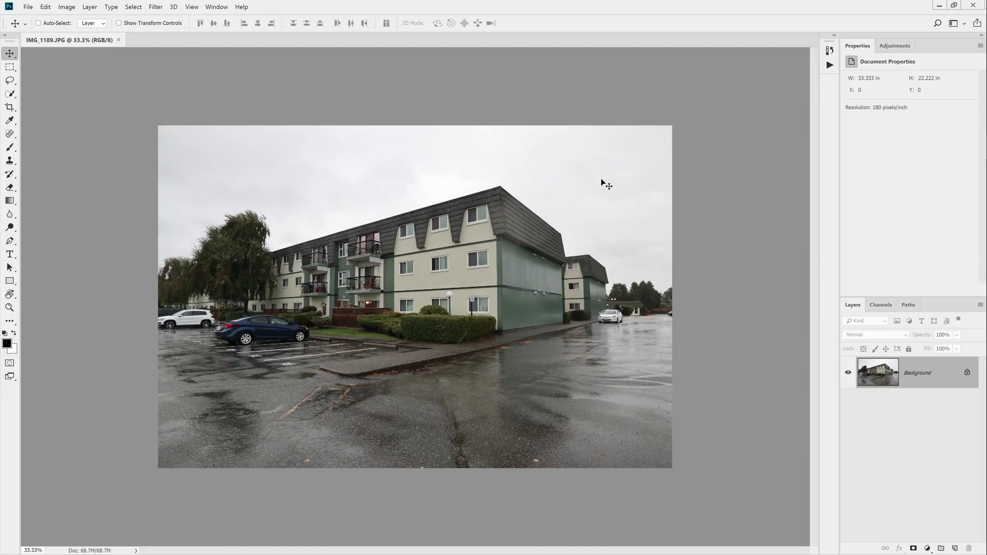
key(ctrl+1)
drag(155, 234, 313, 261)
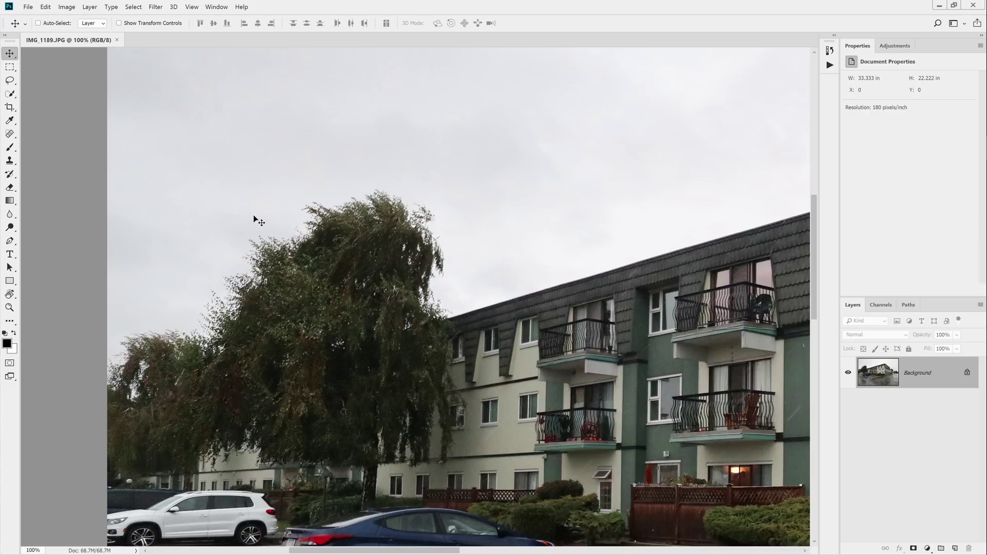
key(ctrl+0)
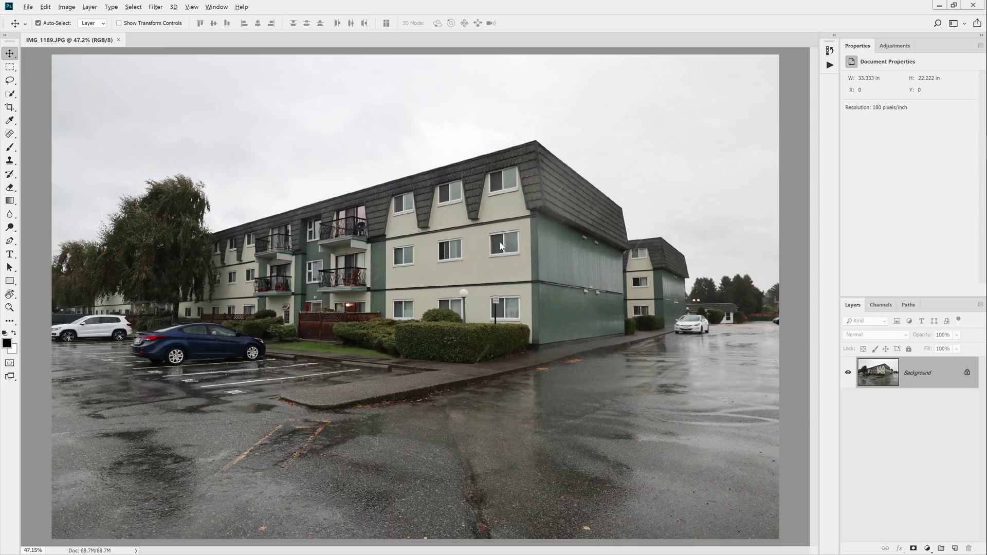
key(alt+Tab)
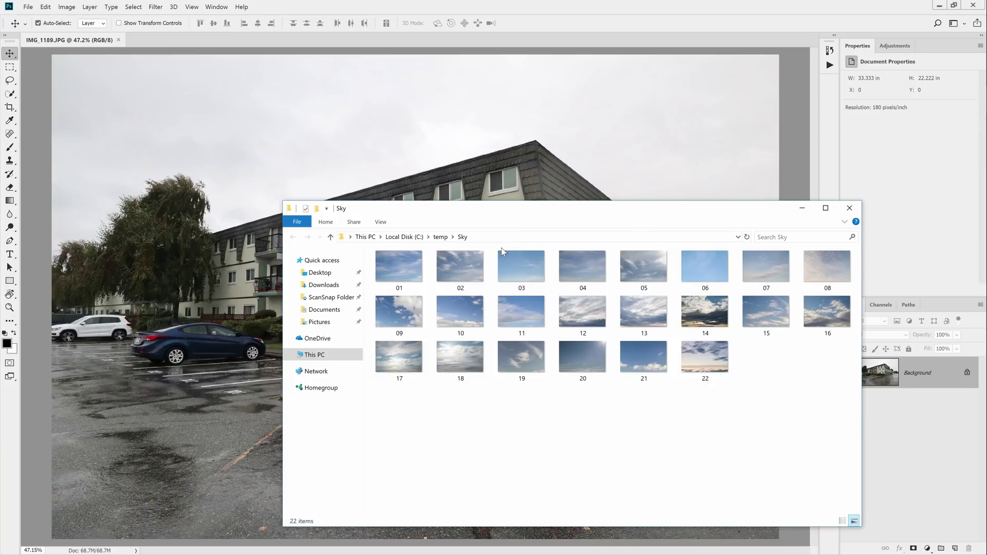
click(406, 265)
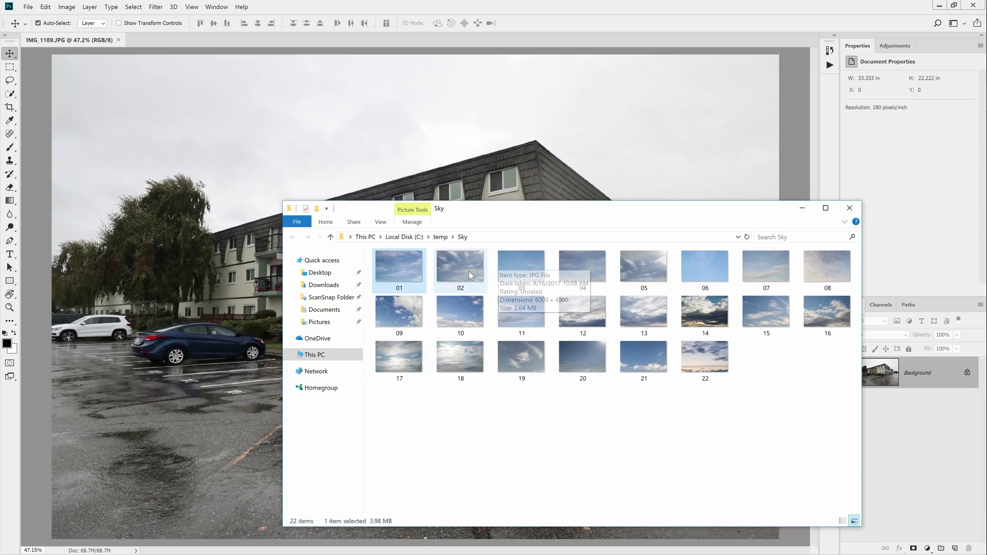
- Place 02.jpg on the canvas, scale and move it over the upper scene across the full width, and commit
click(433, 147)
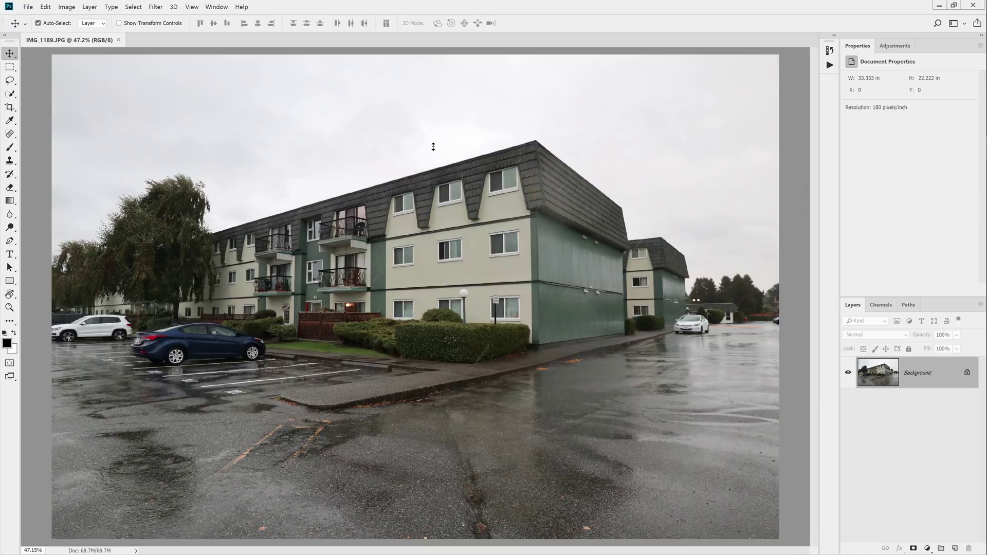
drag(434, 148, 499, 174)
drag(632, 153, 822, 5)
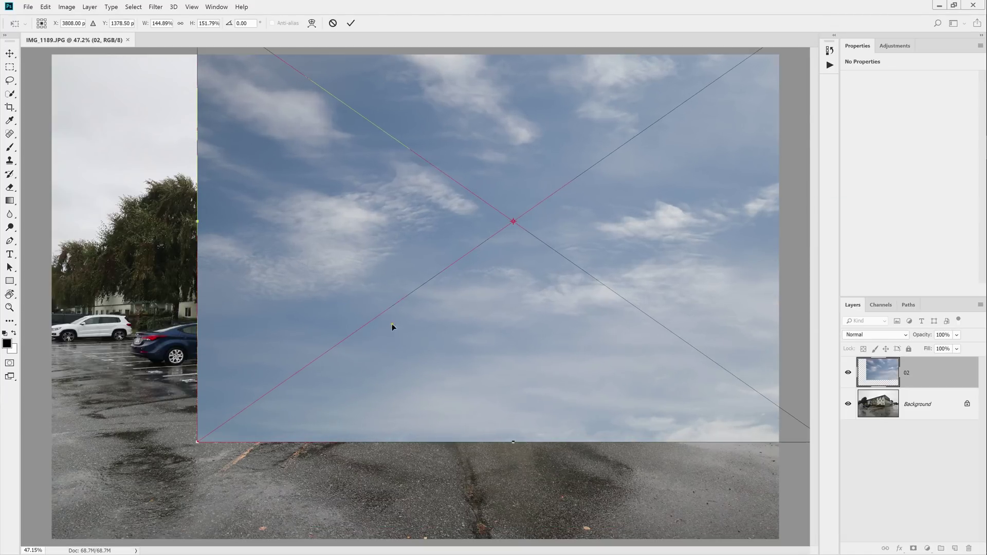
drag(393, 329, 286, 196)
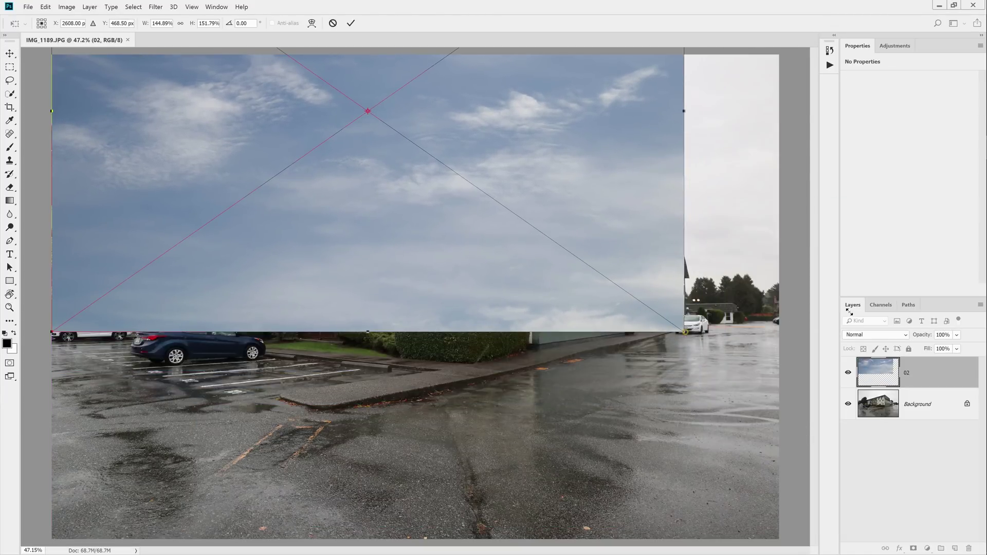
drag(685, 332, 825, 335)
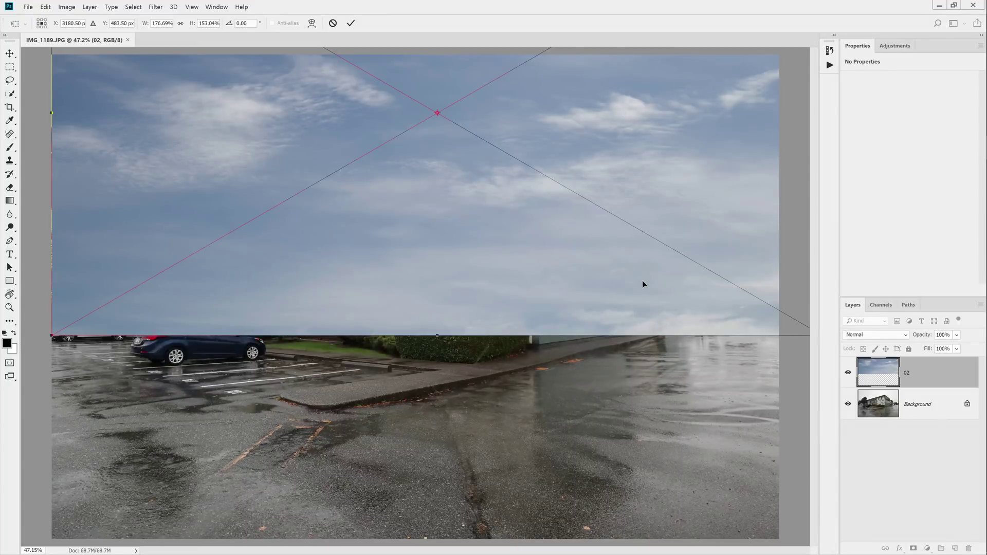
key(Return)
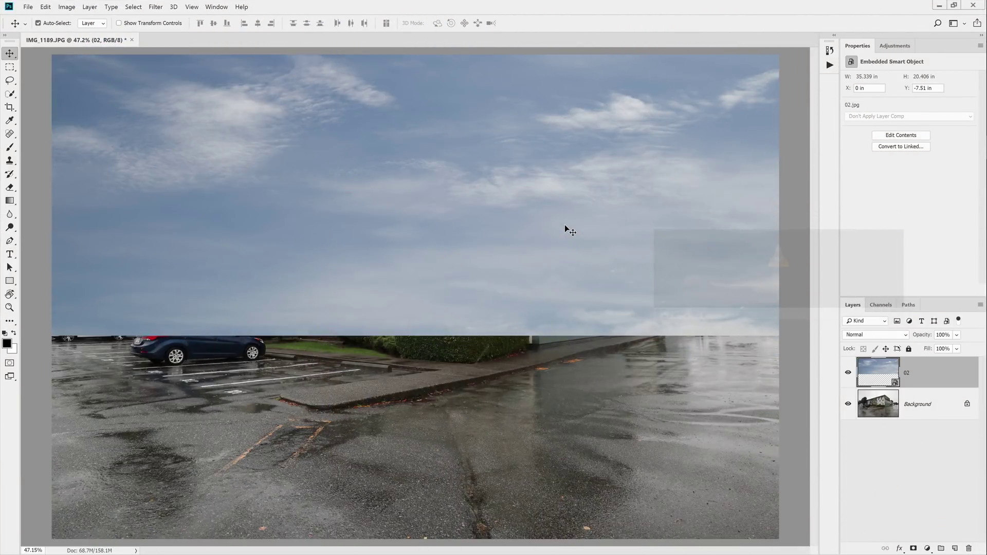
- Set sky layer 02's Blend If Underlying Layer black point to 125 in Blending Options
click(849, 372)
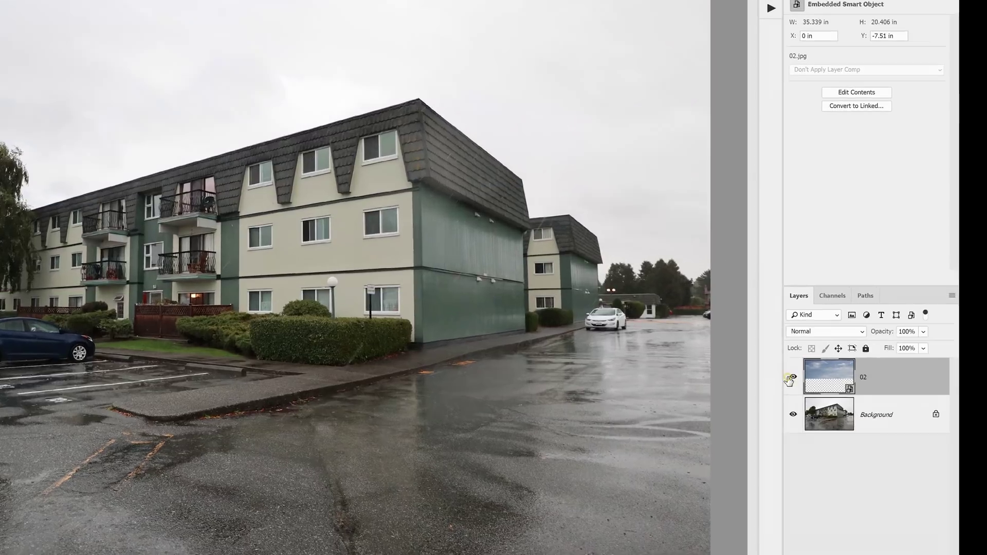
click(849, 373)
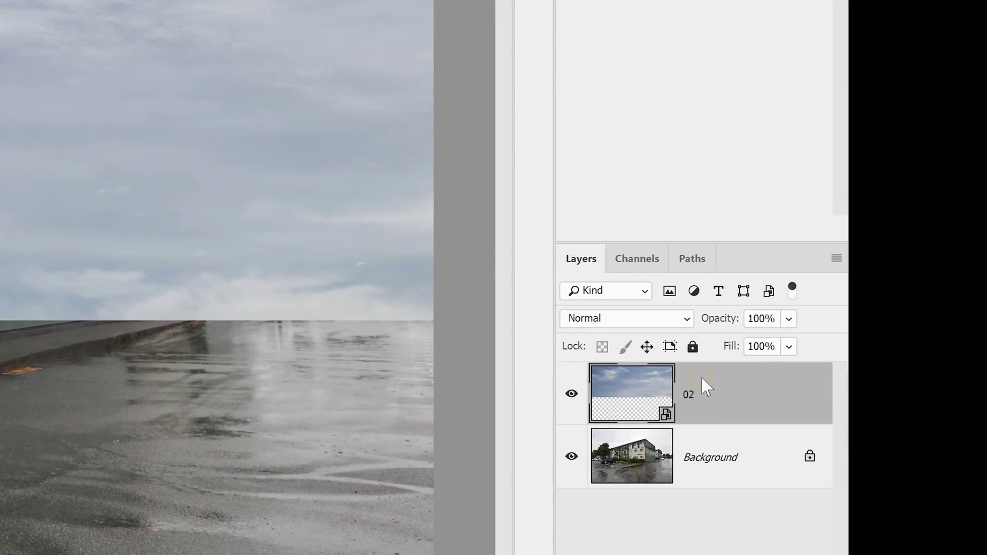
right_click(810, 383)
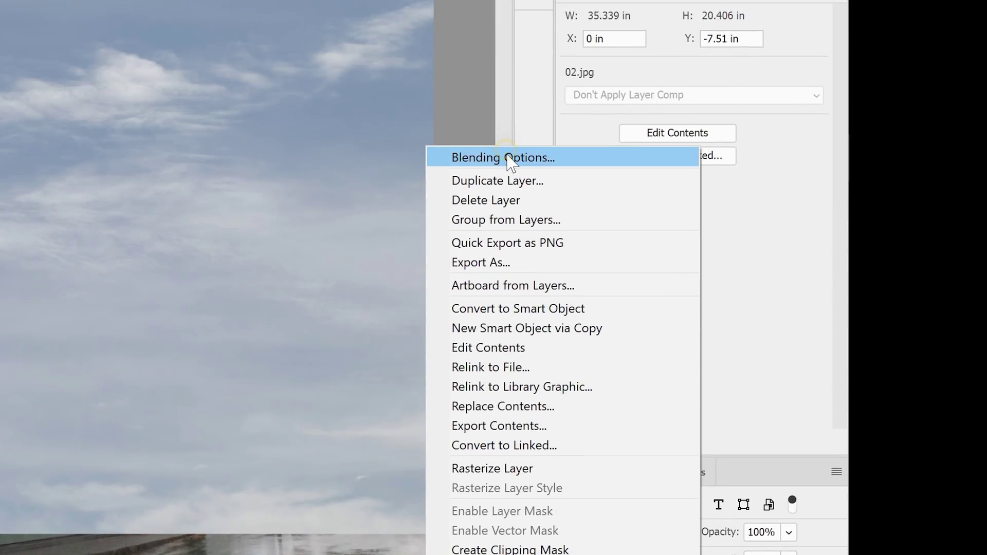
click(508, 157)
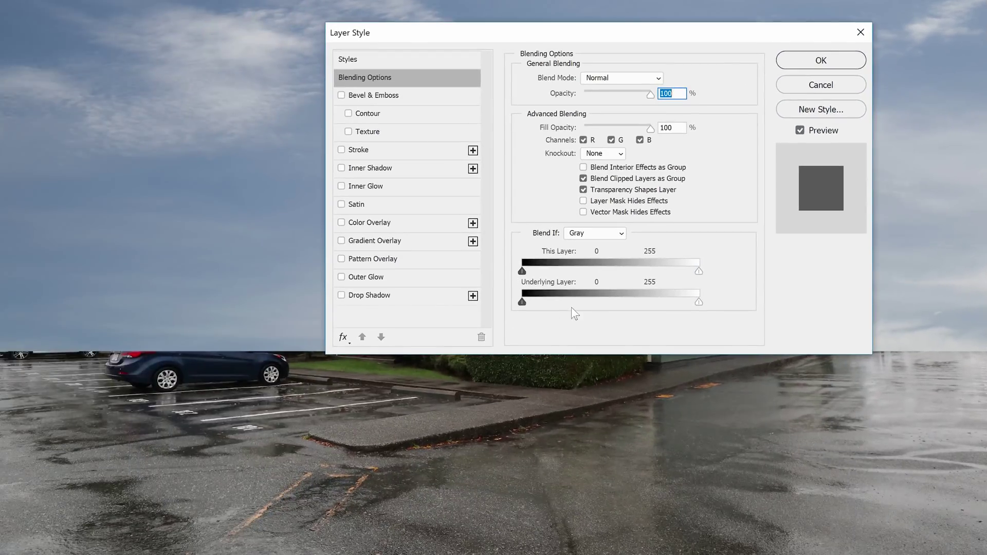
drag(569, 35, 749, 190)
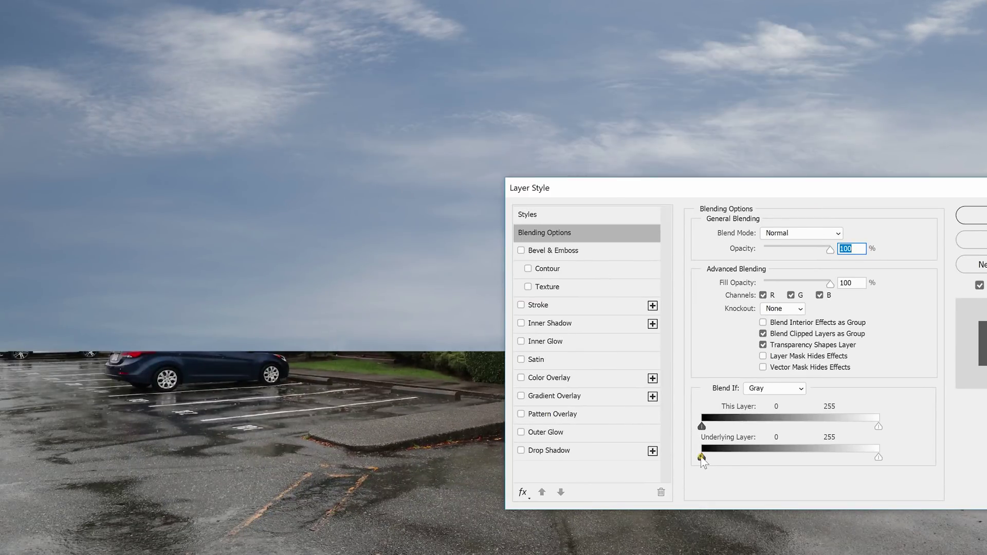
drag(702, 458, 790, 453)
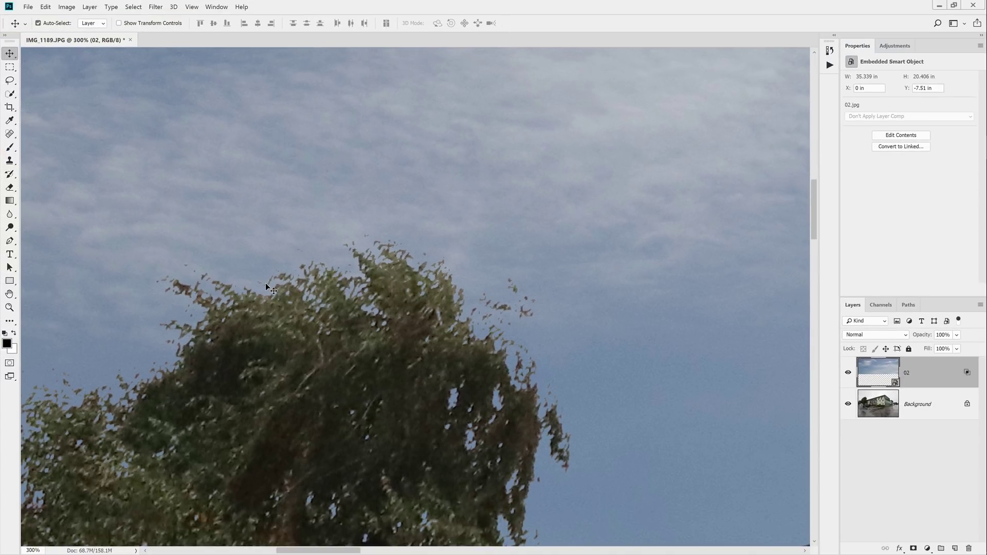
- Alt-split the Underlying Layer black slider of sky layer 02 to 68/163 in Blending Options
right_click(915, 366)
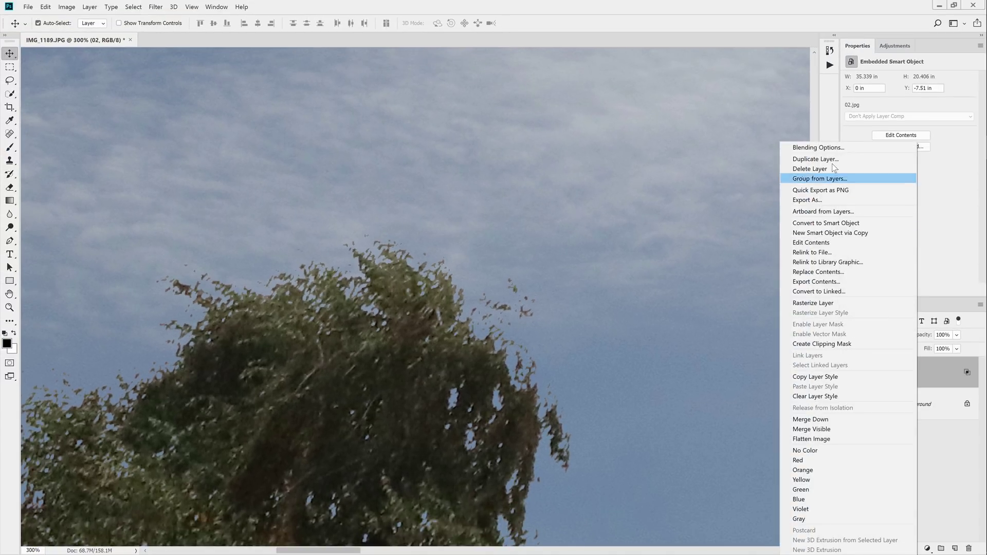
click(823, 146)
drag(424, 289, 531, 205)
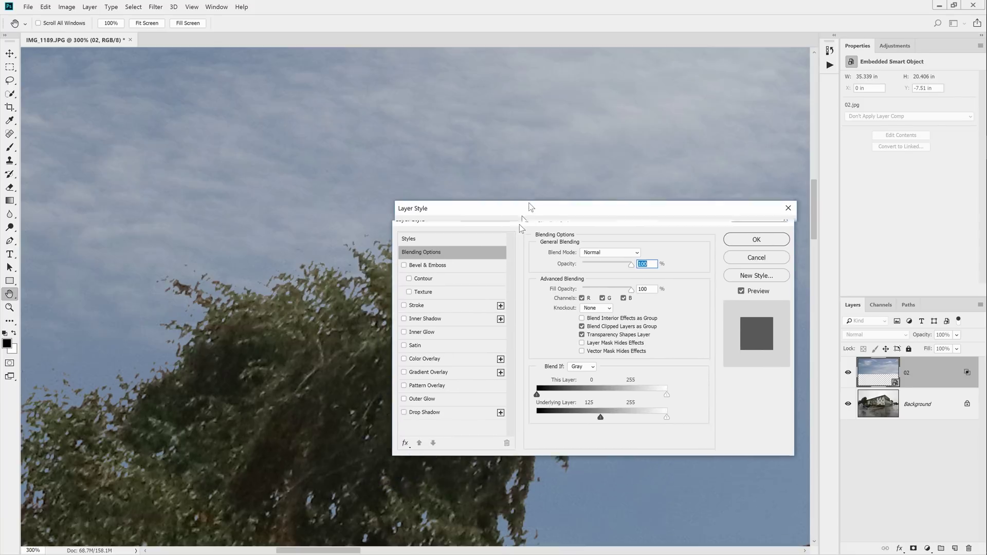
key(alt)
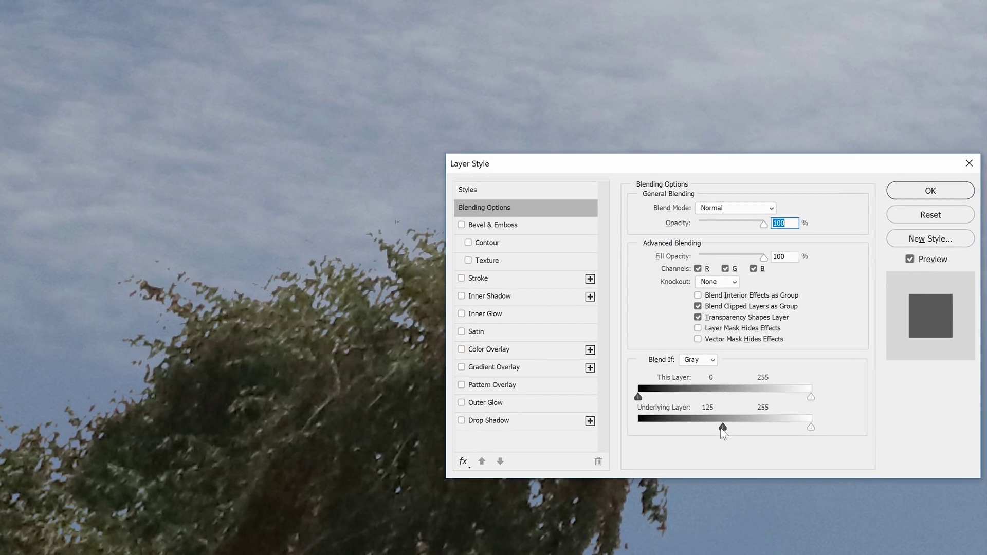
drag(719, 428, 690, 435)
- Toggle the Blending Options preview off and on to compare the softened edge
click(918, 260)
click(918, 260)
click(917, 260)
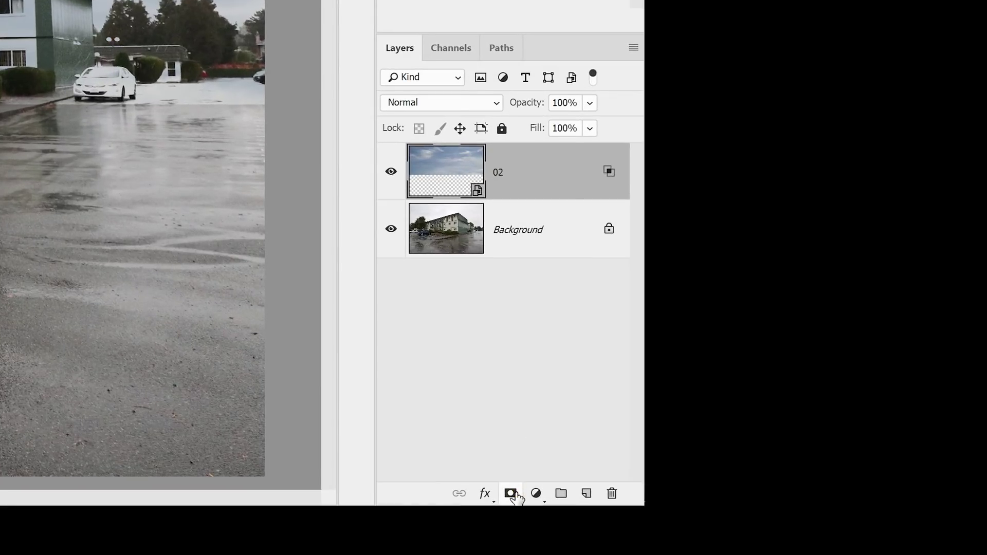
- Add a black layer mask to sky layer 02, inverting it twice with Ctrl+I to check
alt+click(512, 494)
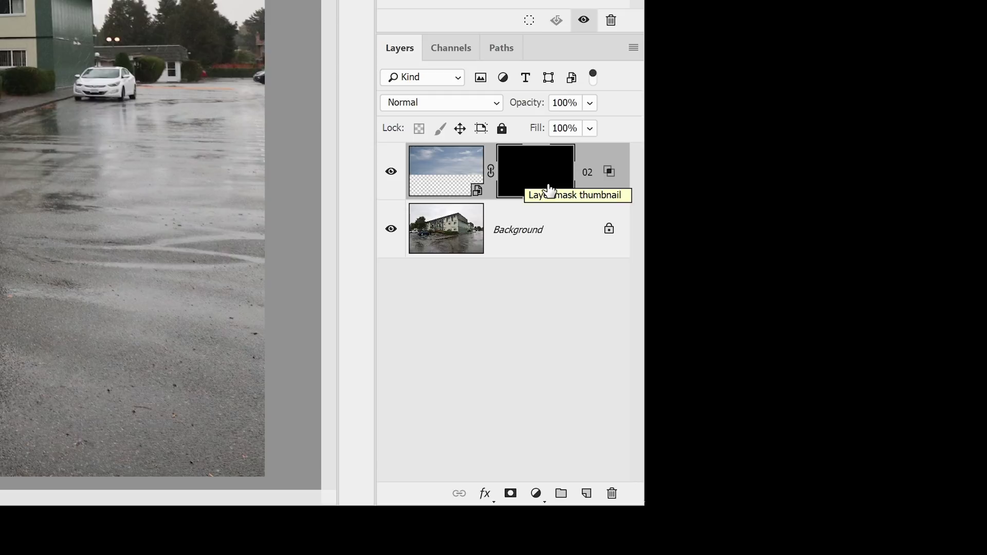
key(ctrl+i)
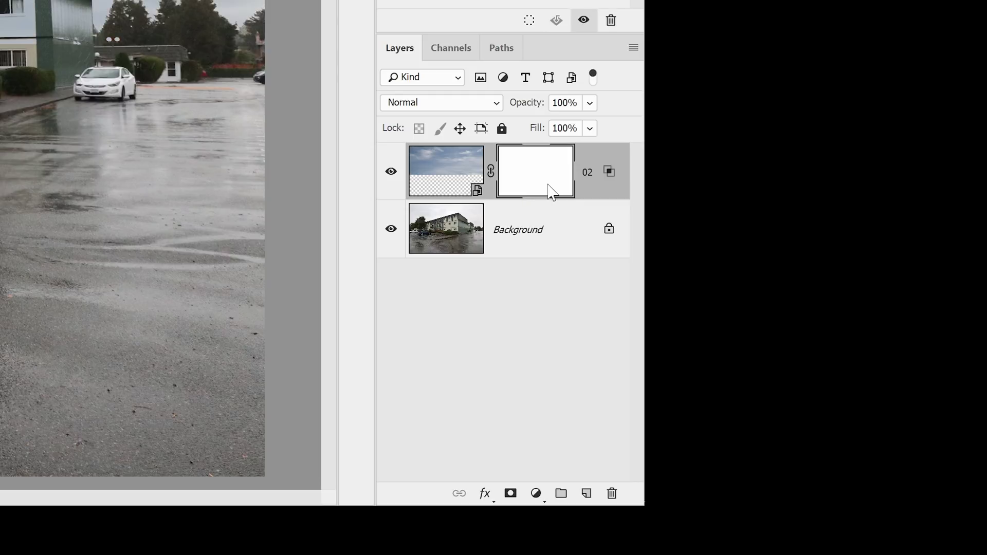
key(ctrl+i)
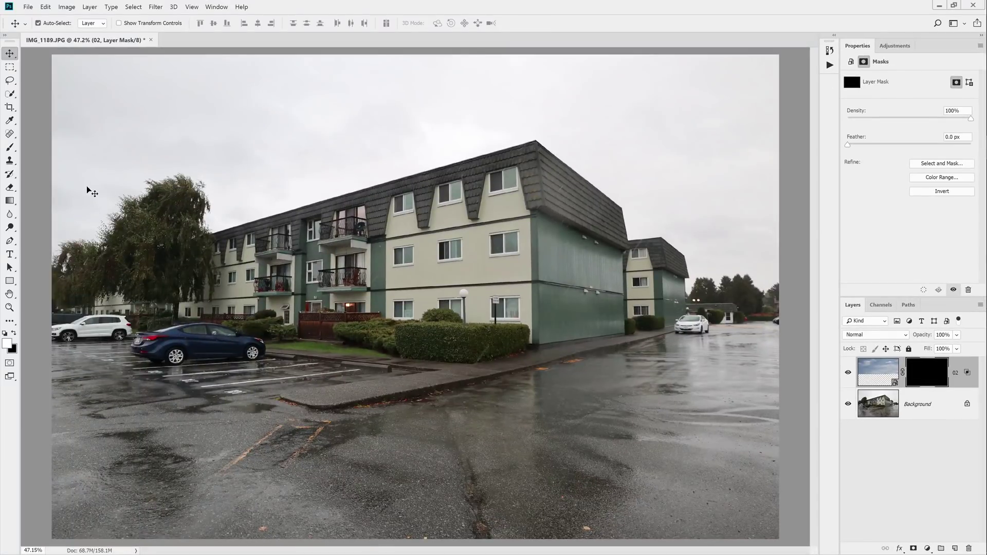
- Paint the blue sky back in above the roofline with a 45 px brush on the mask
click(11, 148)
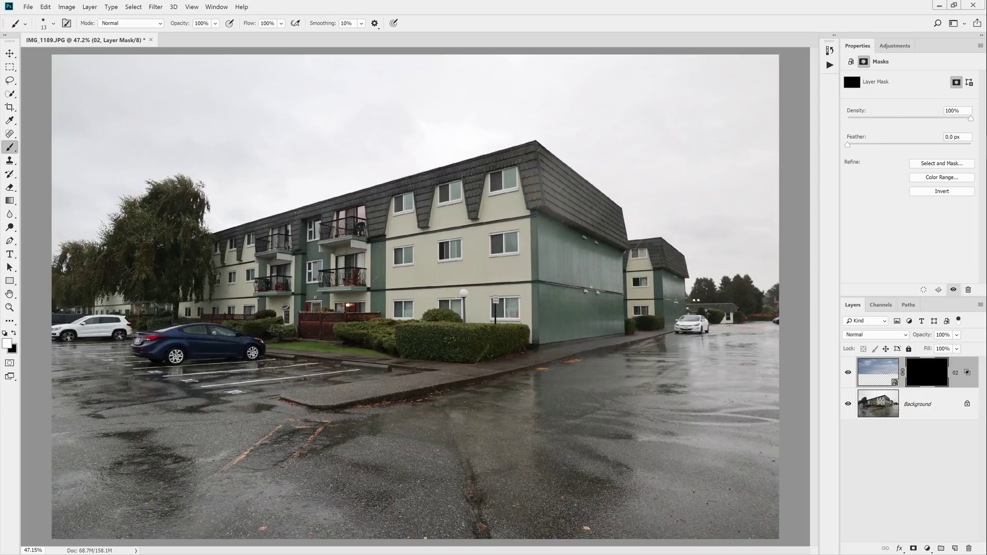
right_click(296, 214)
mouse_move(354, 237)
mouse_down()
mouse_move(382, 263)
mouse_move(406, 238)
mouse_up()
mouse_move(301, 116)
mouse_down()
mouse_move(159, 93)
mouse_move(105, 210)
mouse_move(545, 145)
mouse_move(698, 237)
mouse_move(639, 159)
mouse_move(766, 177)
mouse_move(90, 170)
mouse_move(396, 84)
mouse_up()
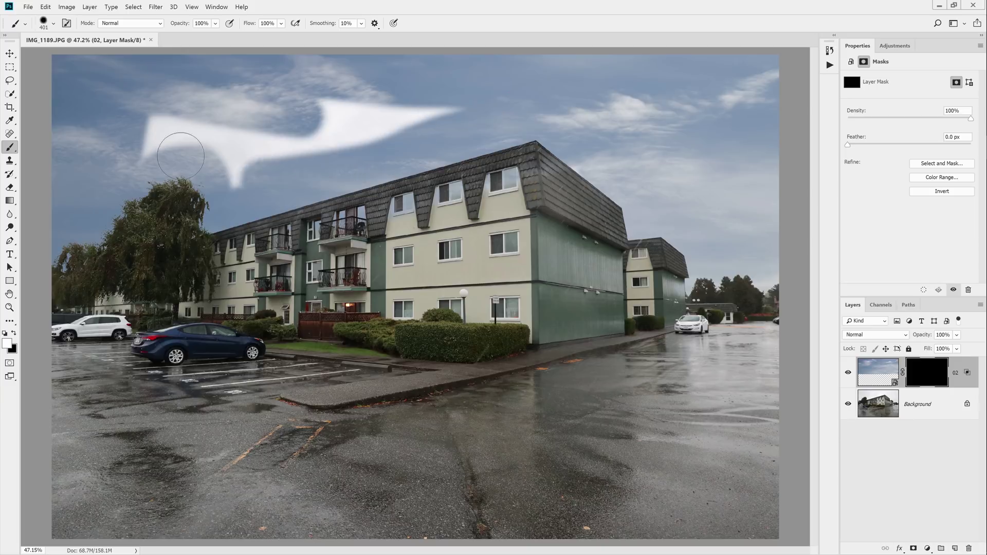
- Keep white as the paint colour and toggle the sky mask off and on to compare
key(x)
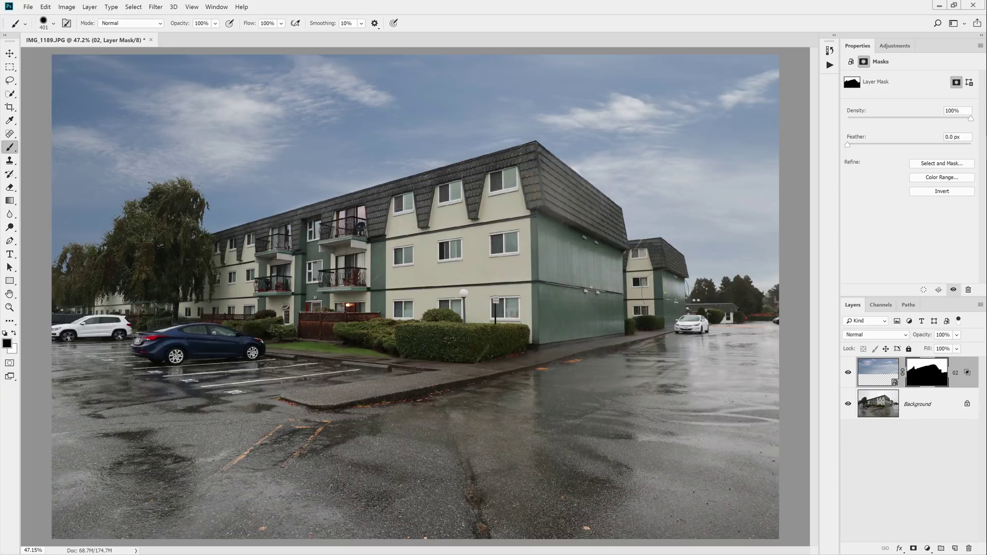
key(x)
shift+click(935, 380)
shift+click(936, 380)
shift+click(935, 379)
shift+click(935, 380)
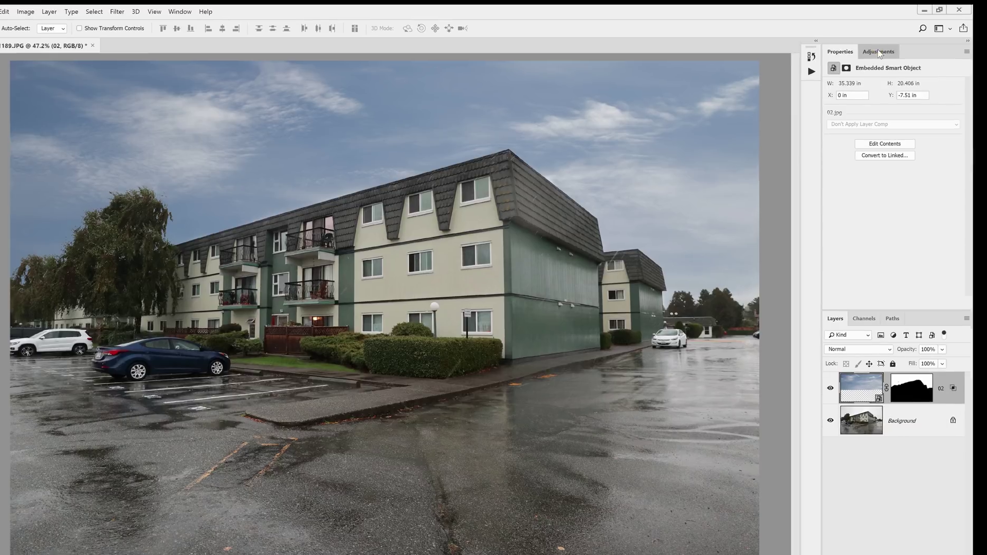
- Add a Brightness/Contrast adjustment clipped to sky layer 02 with Brightness 99 and Contrast -30
click(895, 45)
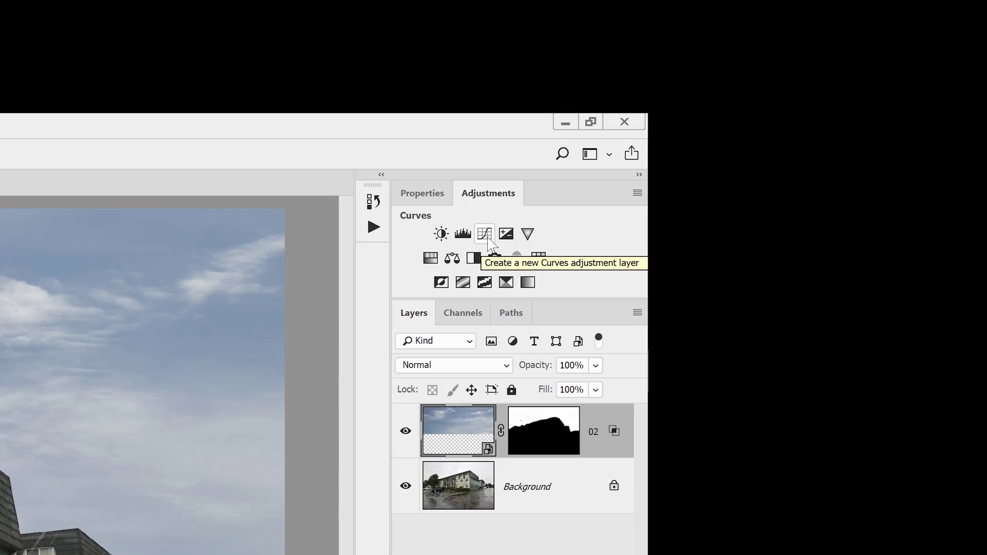
click(443, 235)
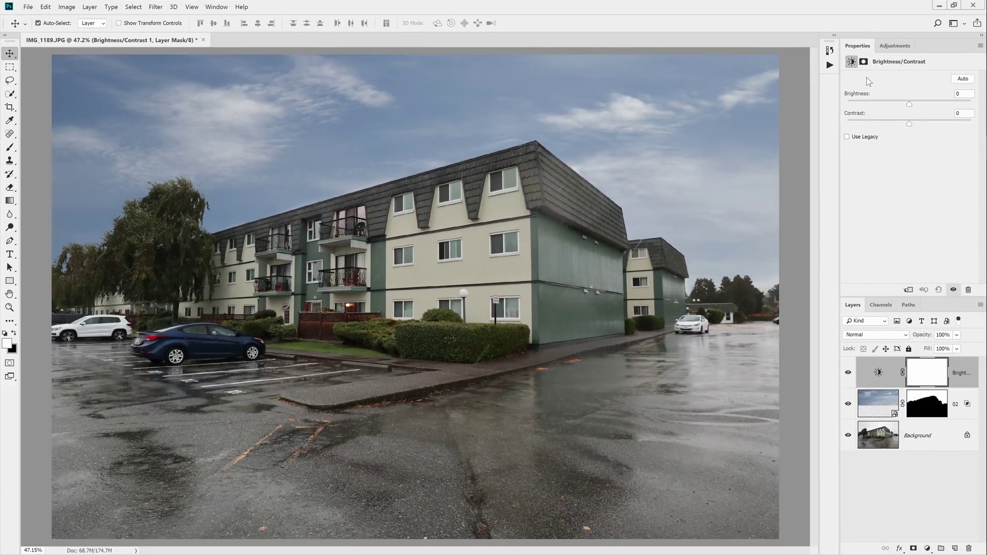
mouse_move(909, 105)
mouse_down()
mouse_move(933, 101)
mouse_move(887, 107)
mouse_move(920, 102)
mouse_up()
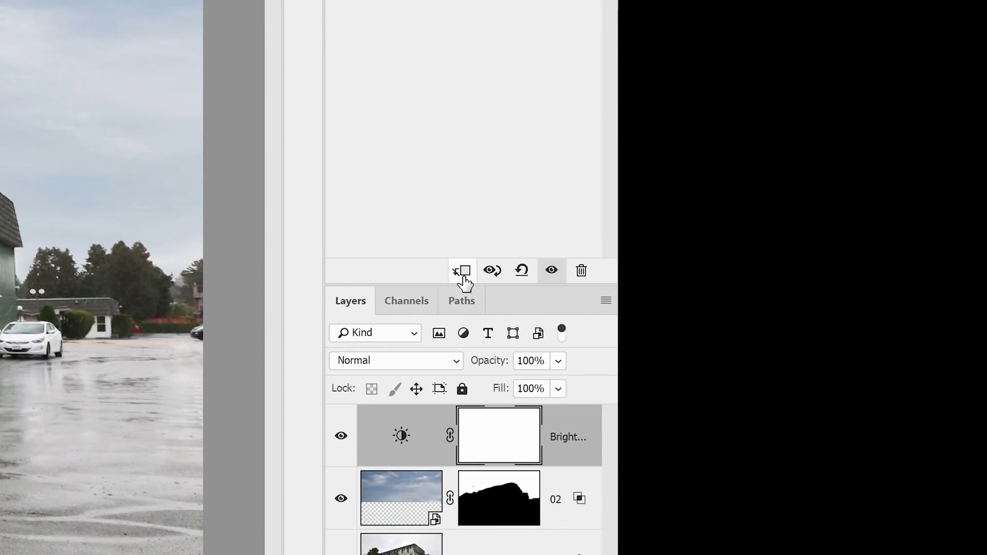
click(463, 273)
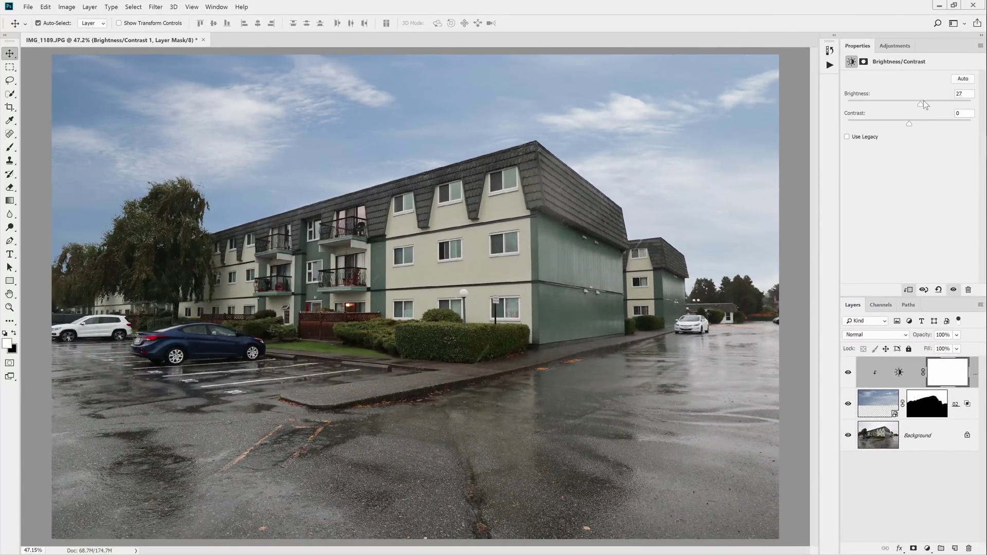
drag(921, 102, 872, 125)
drag(944, 107, 951, 106)
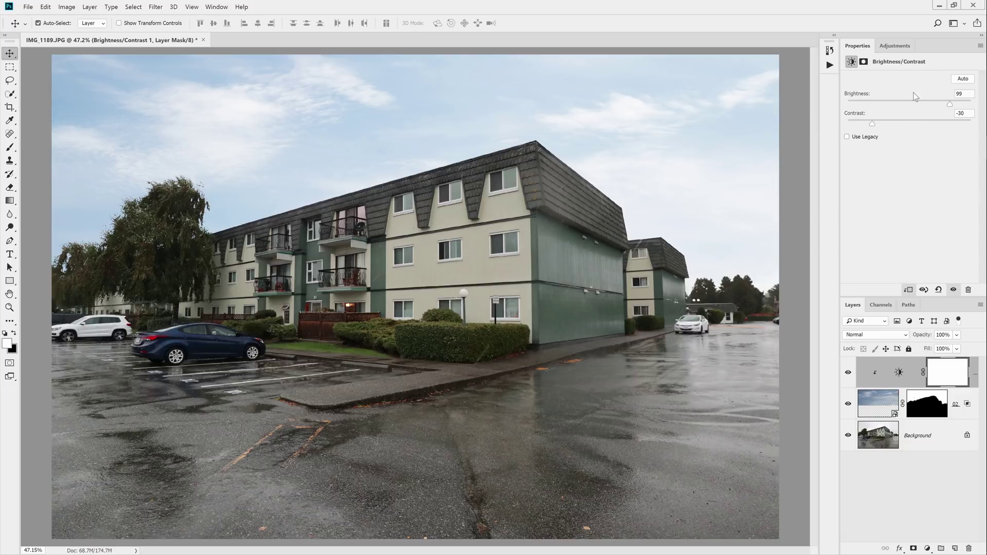
- Add a Hue/Saturation adjustment clipped to the sky with Hue -4 and Saturation -22
click(895, 50)
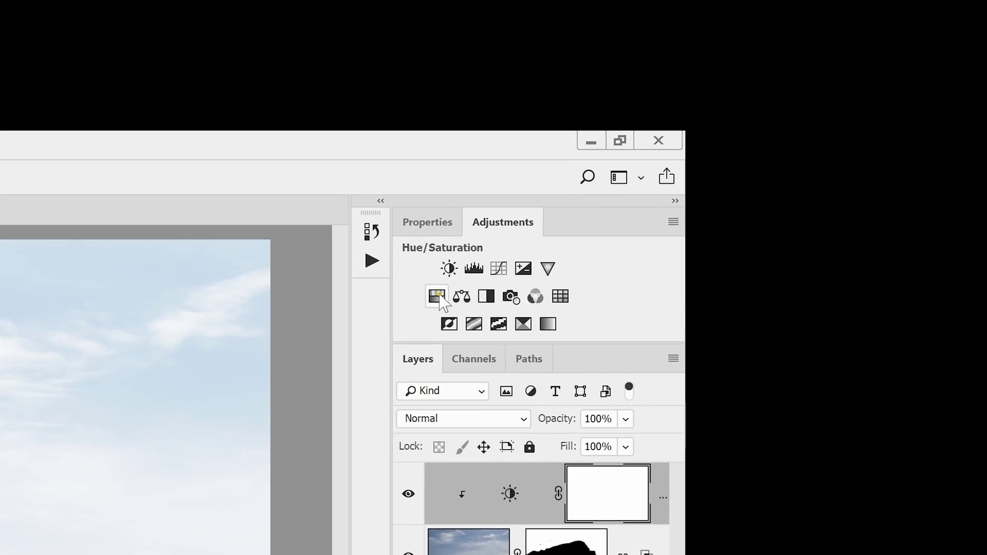
click(437, 297)
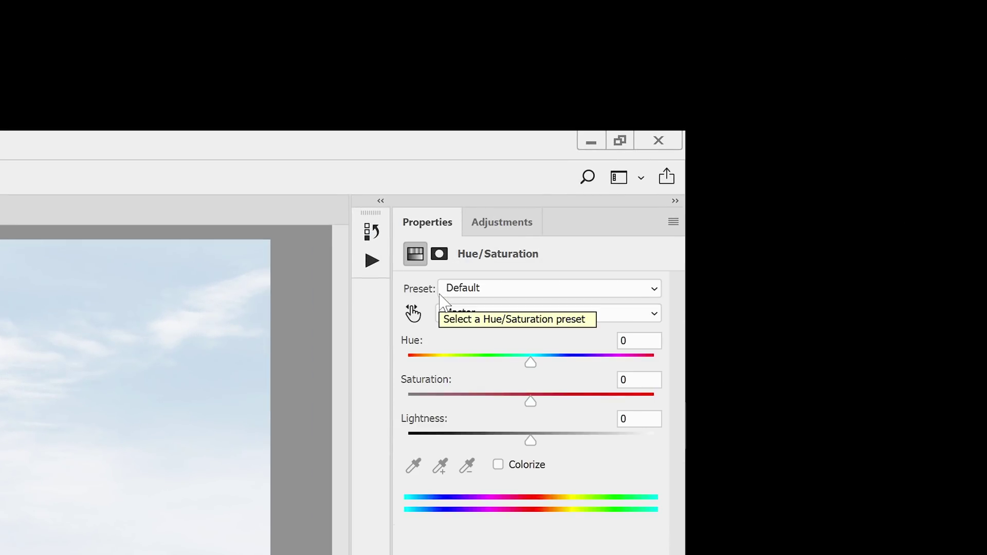
mouse_move(530, 362)
mouse_down()
mouse_move(542, 362)
mouse_move(533, 363)
mouse_up()
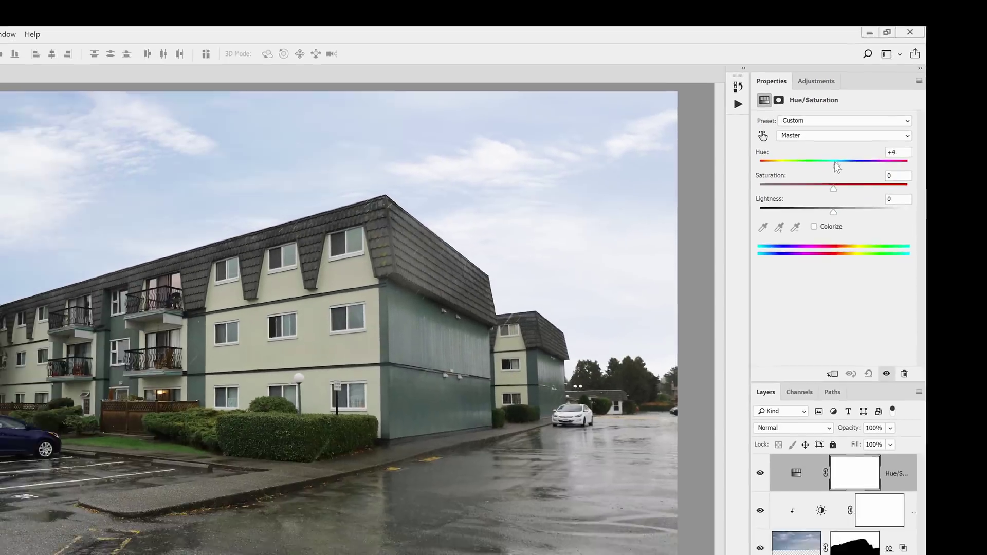
drag(835, 162, 828, 162)
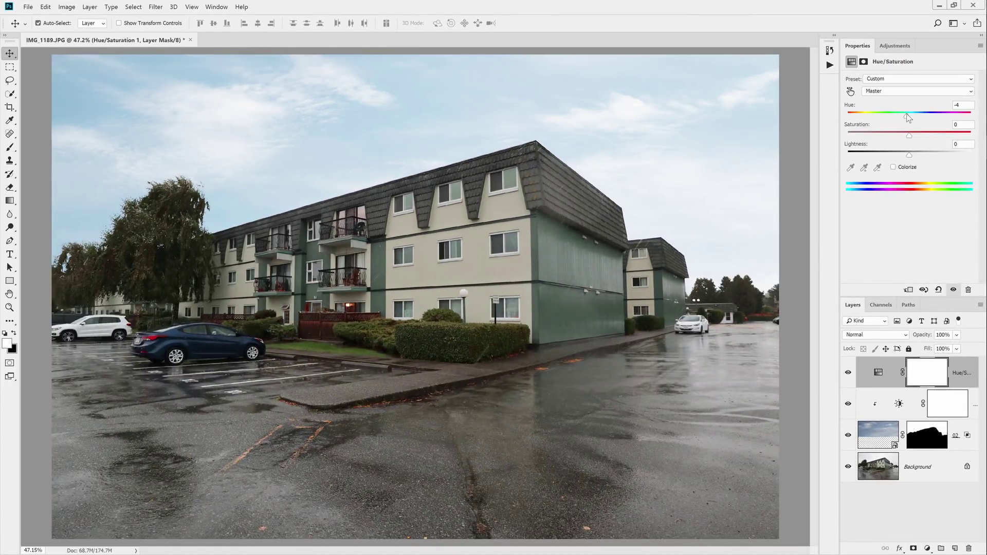
drag(908, 135, 924, 136)
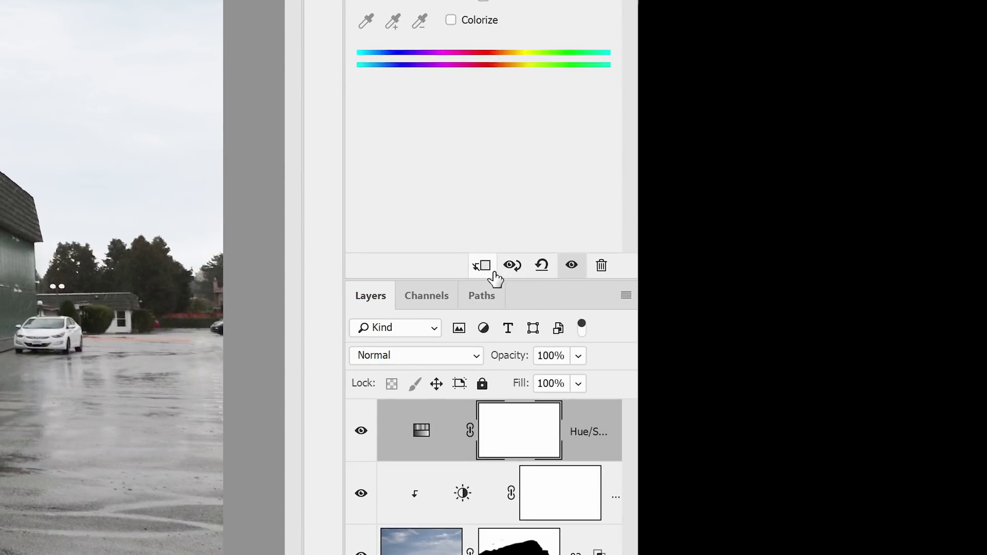
click(492, 273)
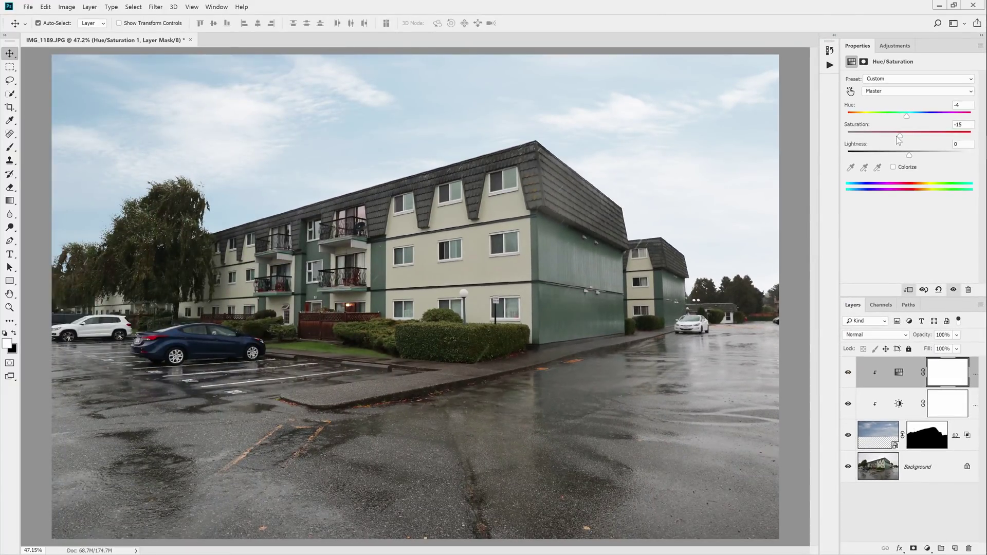
- Lower the Brightness/Contrast layer's brightness to 91
click(903, 403)
drag(941, 102, 942, 103)
key(alt+bracketright)
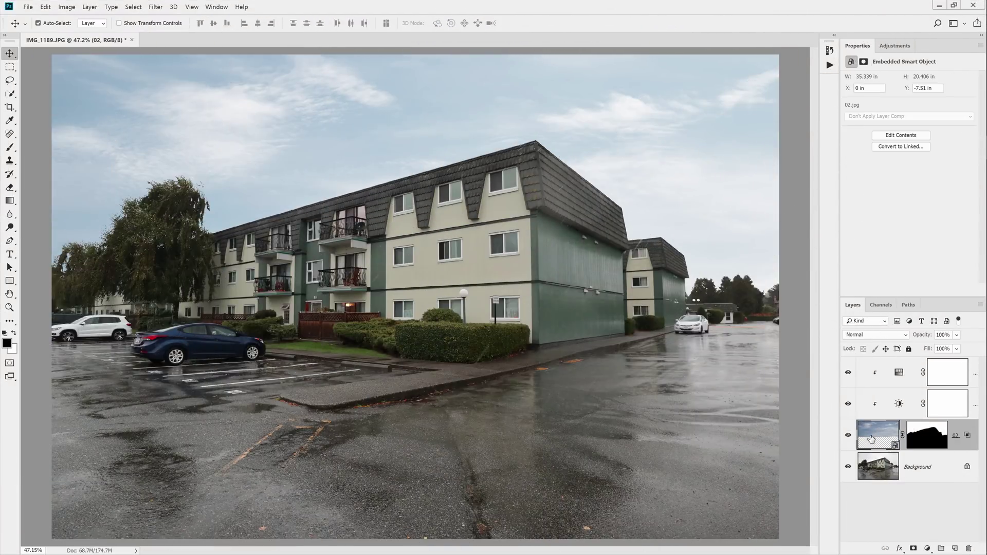
- Unlink sky layer 02 from its mask, resize it from a corner, and shift it down and right
click(618, 272)
click(873, 425)
key(ctrl+t)
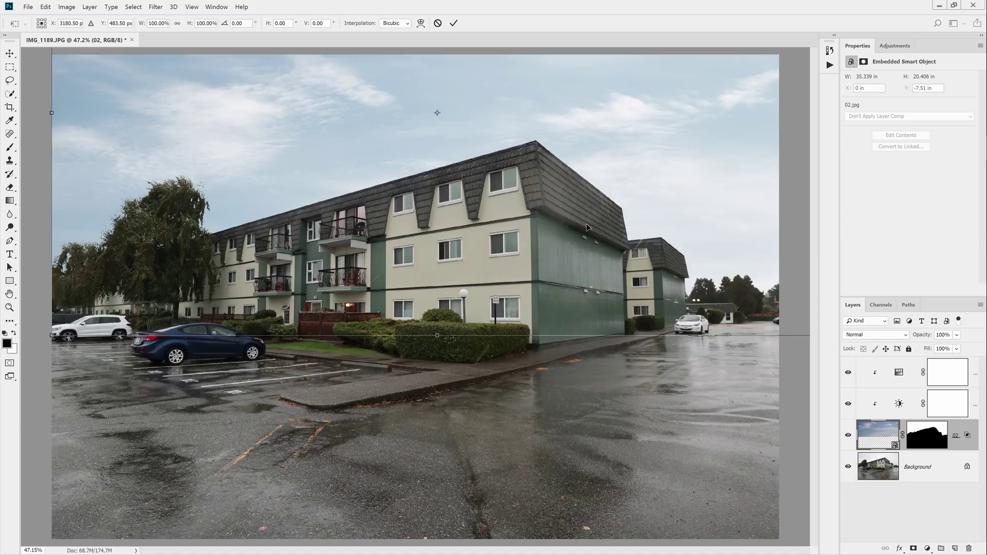
key(ctrl+minus)
key(ctrl+minus)
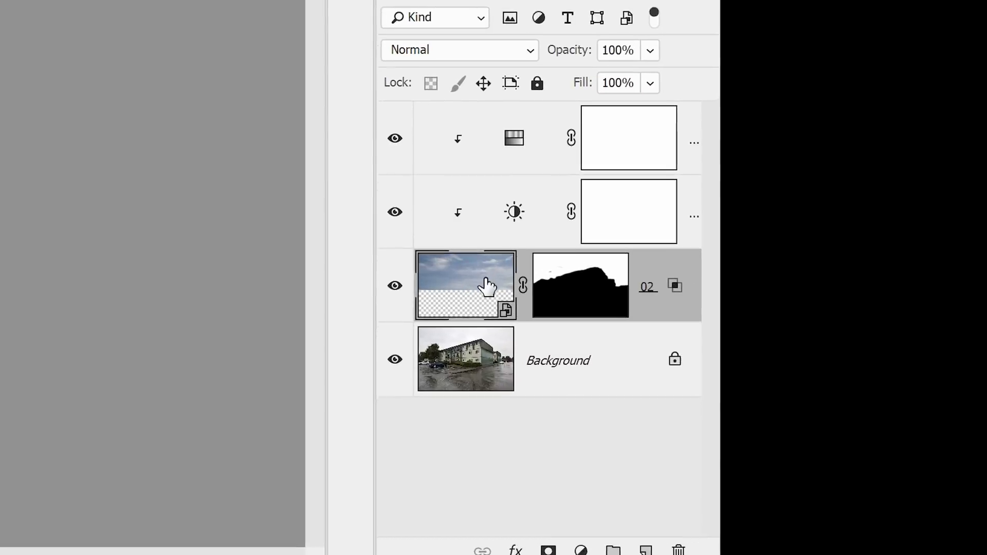
click(902, 438)
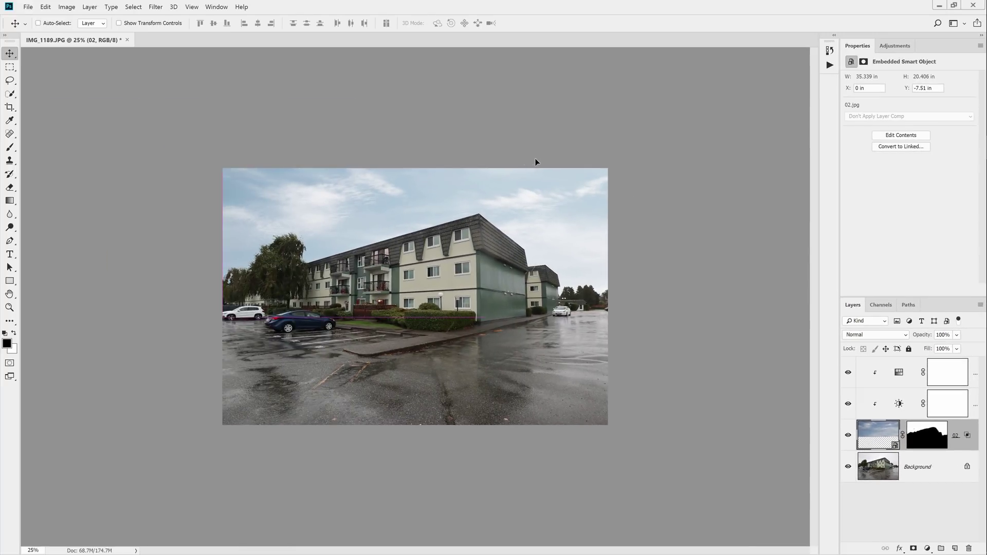
drag(634, 78, 542, 118)
drag(417, 303, 430, 321)
key(Return)
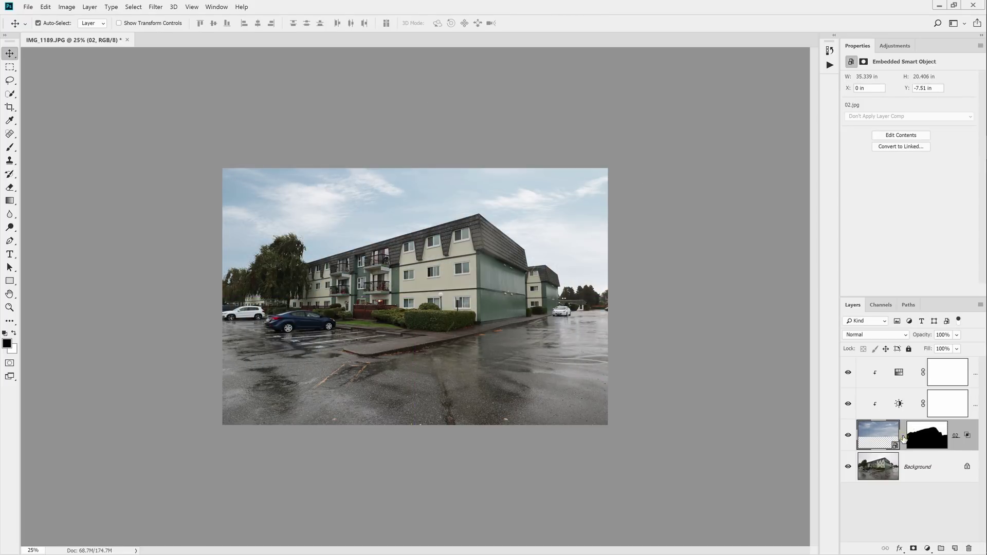
- Enlarge the cloudy sky and pull its top corners outward to widen it
key(ctrl+t)
drag(634, 75, 676, 62)
drag(426, 241, 403, 260)
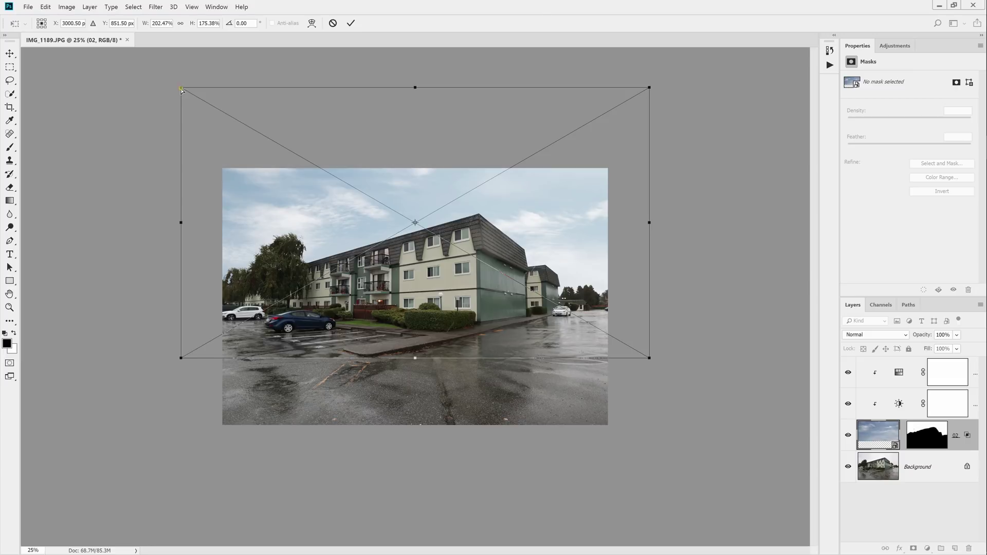
drag(181, 89, 112, 81)
drag(649, 87, 766, 71)
drag(179, 362, 188, 359)
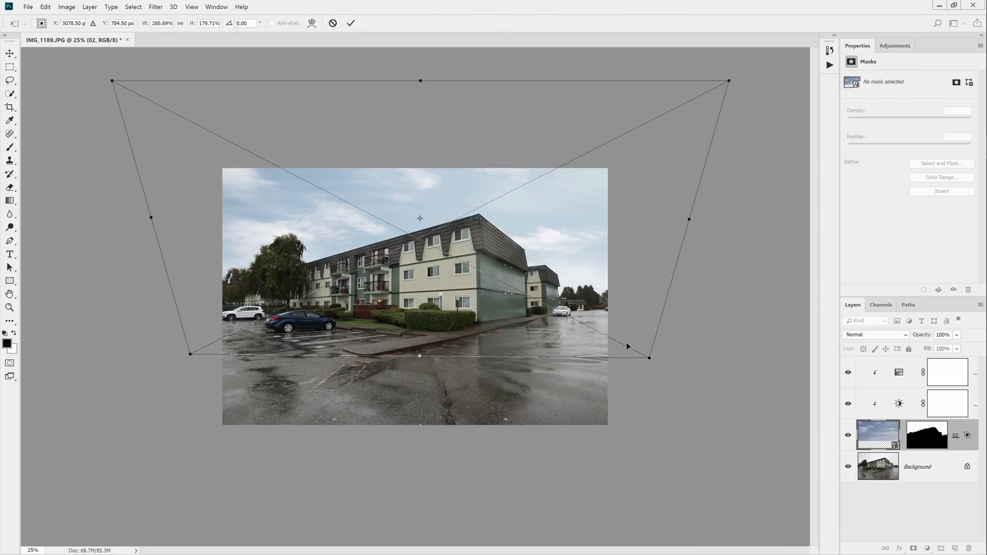
drag(643, 352, 626, 336)
- Flip the sky horizontally, nudge it into place and commit the transform
right_click(438, 268)
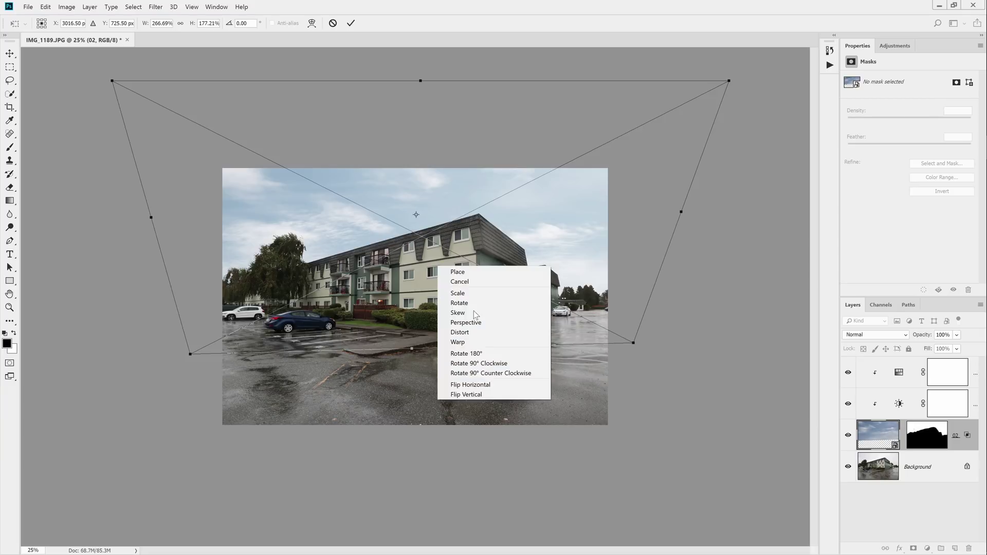
click(481, 389)
mouse_move(533, 253)
mouse_down()
mouse_move(527, 266)
mouse_move(537, 234)
mouse_move(532, 255)
mouse_up()
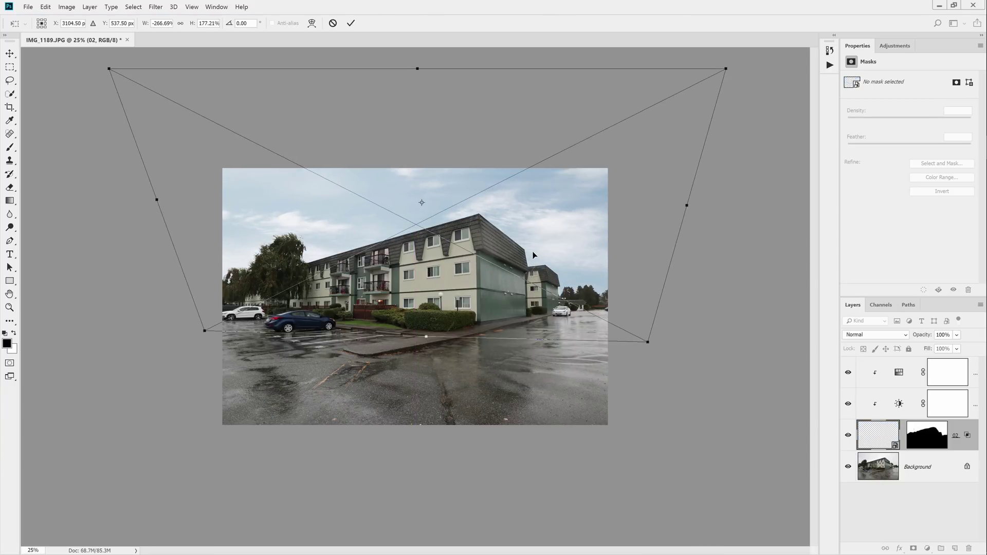
key(Return)
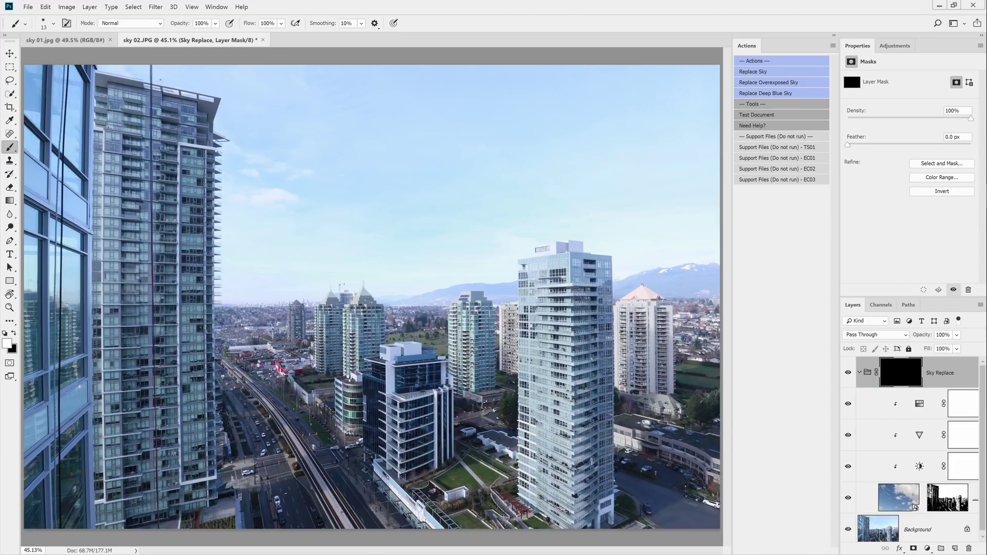
- Paint the mask to reveal sky 09 and flip it horizontally
mouse_move(160, 80)
mouse_down()
mouse_move(249, 283)
mouse_move(498, 248)
mouse_move(660, 246)
mouse_move(311, 214)
mouse_move(480, 116)
mouse_up()
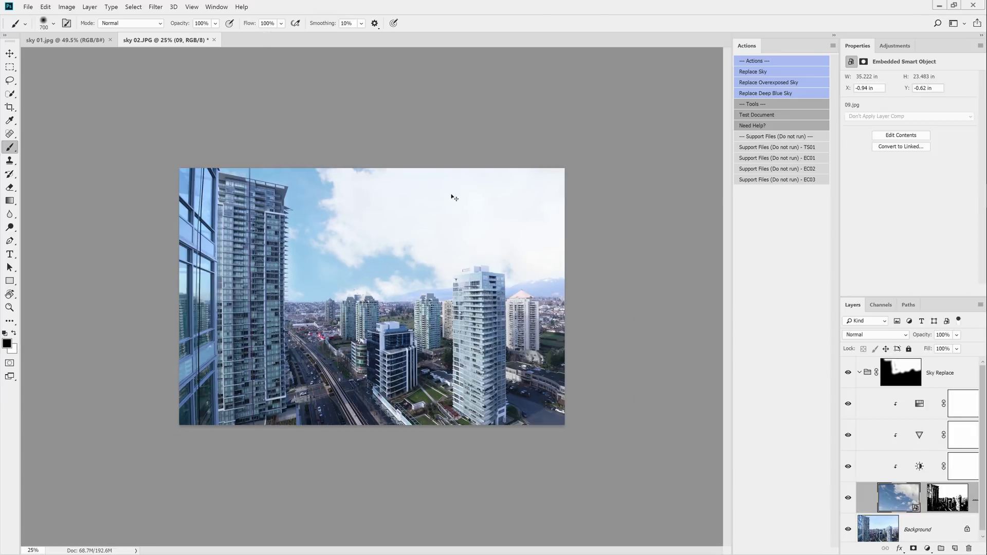
key(ctrl+t)
right_click(512, 208)
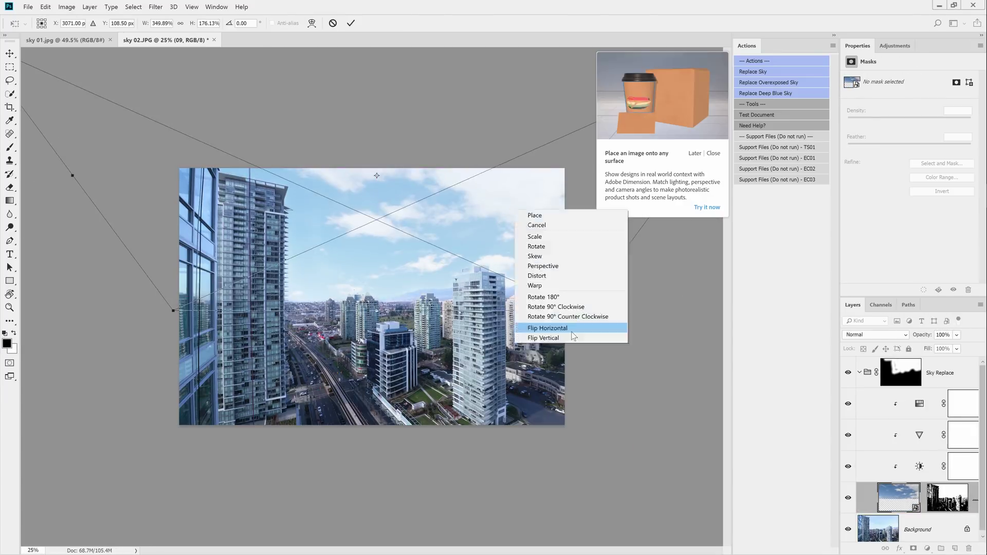
click(541, 327)
key(Return)
- Deselect the sky, fit the image on screen and select the Vibrance adjustment
click(716, 153)
key(ctrl+0)
click(905, 435)
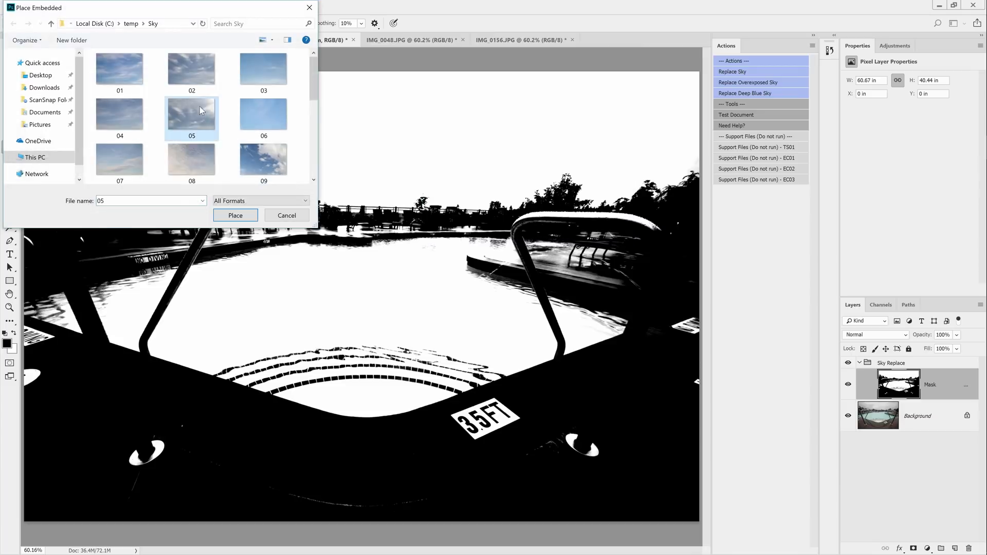
- Place and resize a sky in the pool photo, then compare it with the original grey sky
click(226, 335)
drag(702, 371, 702, 358)
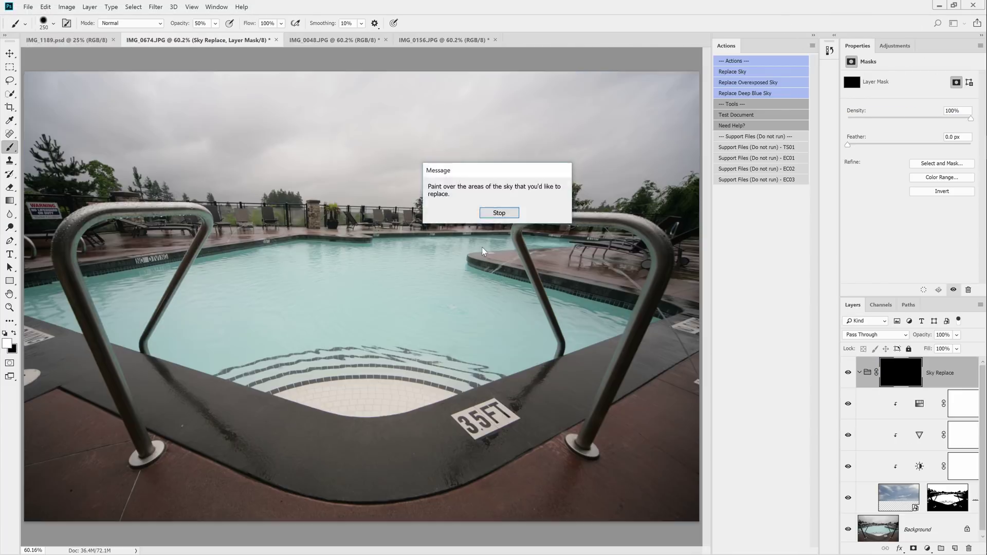
key(Return)
click(904, 466)
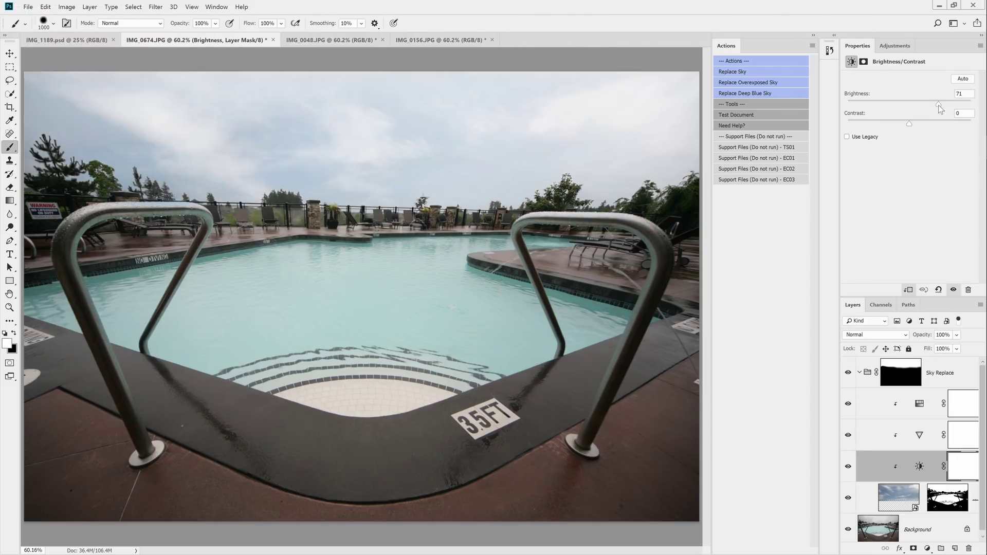
click(905, 435)
click(848, 372)
click(848, 372)
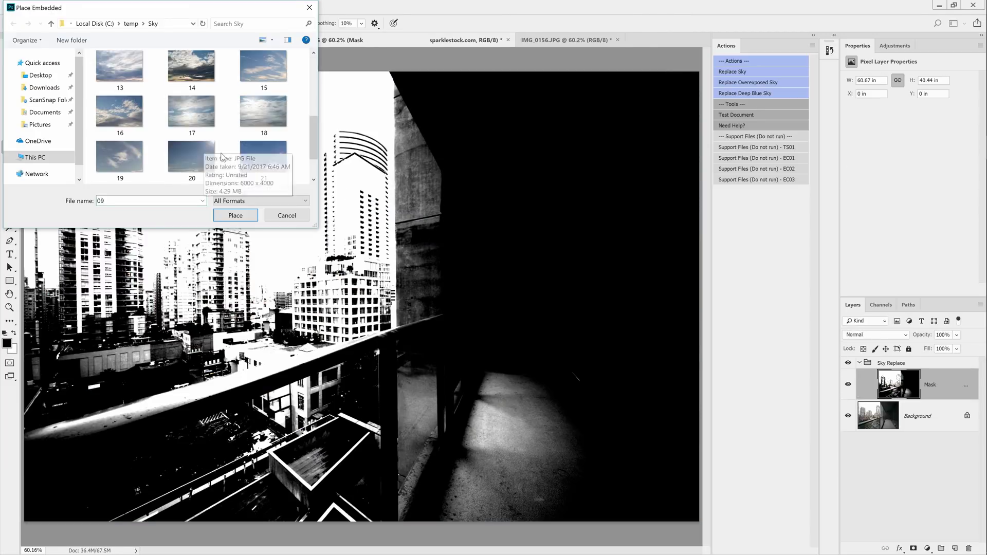
- Place and enlarge a new sky in the balcony photo, setting its brightness to 69
click(233, 214)
drag(473, 222, 306, 302)
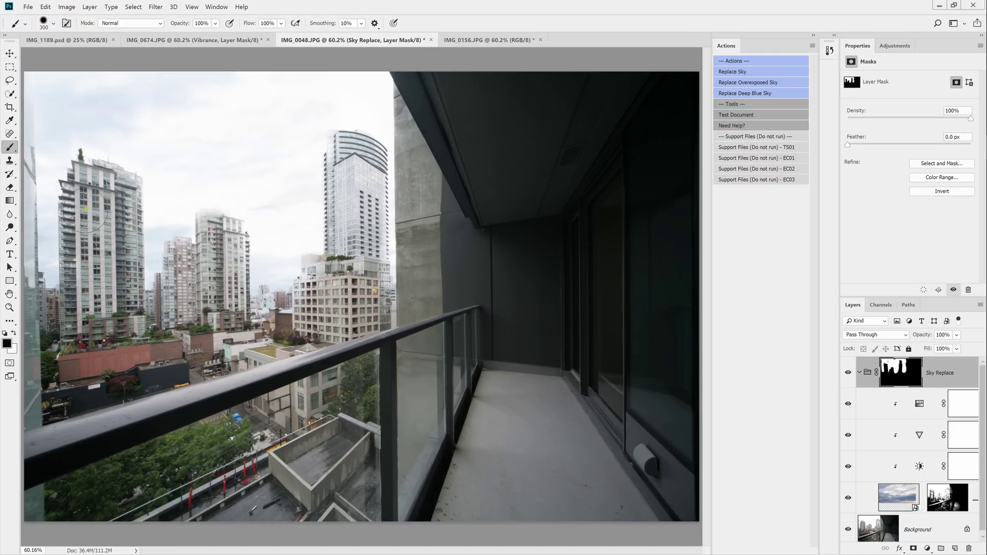
click(919, 467)
drag(951, 102, 938, 106)
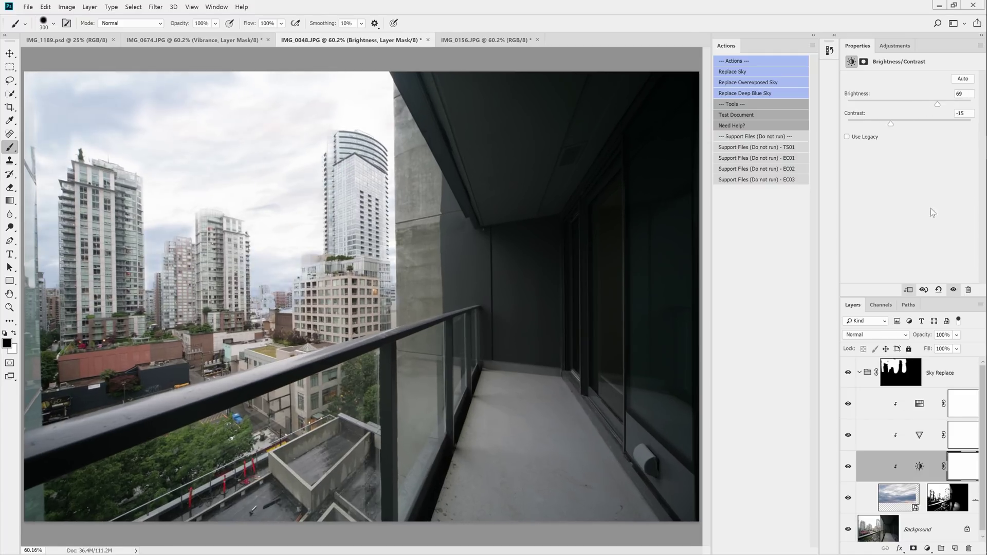
- Shift the sky toward blue with Hue/Saturation at Hue -38, 25% opacity
click(901, 372)
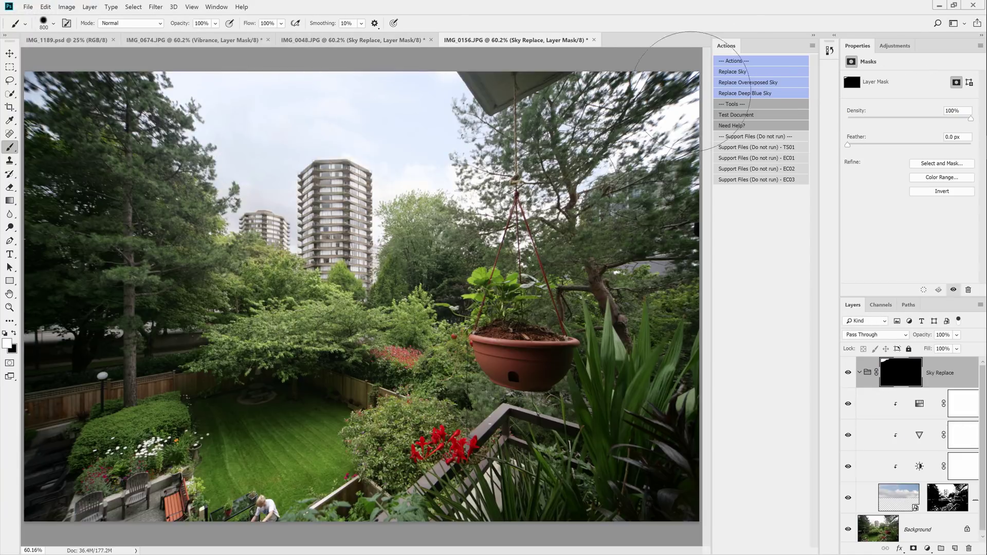
click(849, 372)
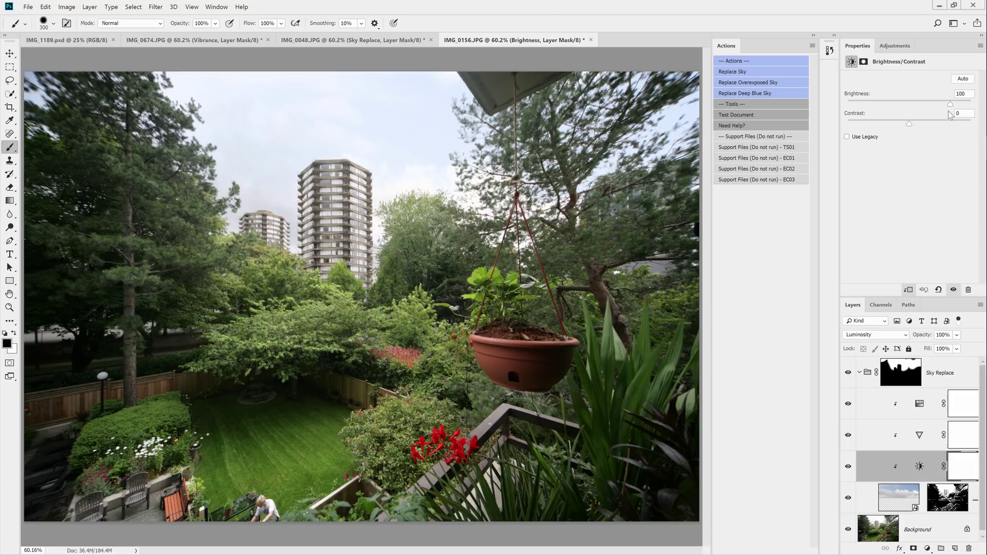
click(919, 434)
click(920, 403)
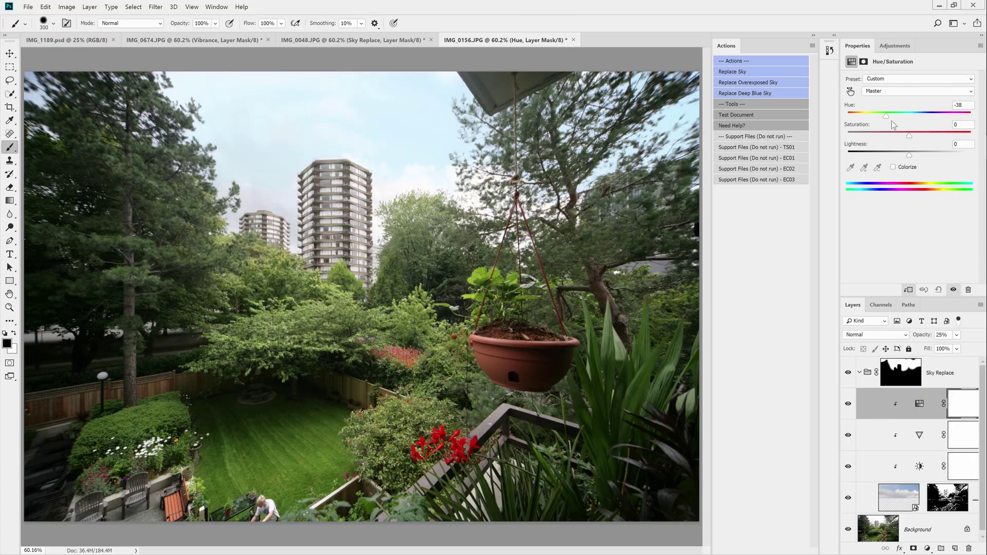